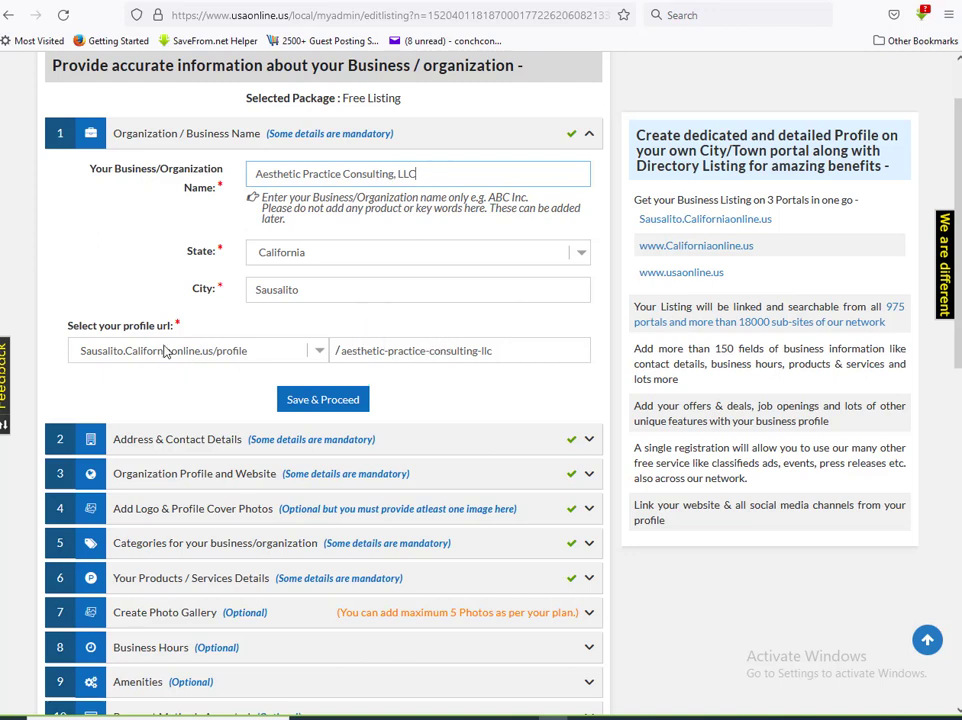
# Choose Sausalito.Californiaonline.us/profile as the profile URL base and save the organization name section.
pyautogui.click(258, 358)
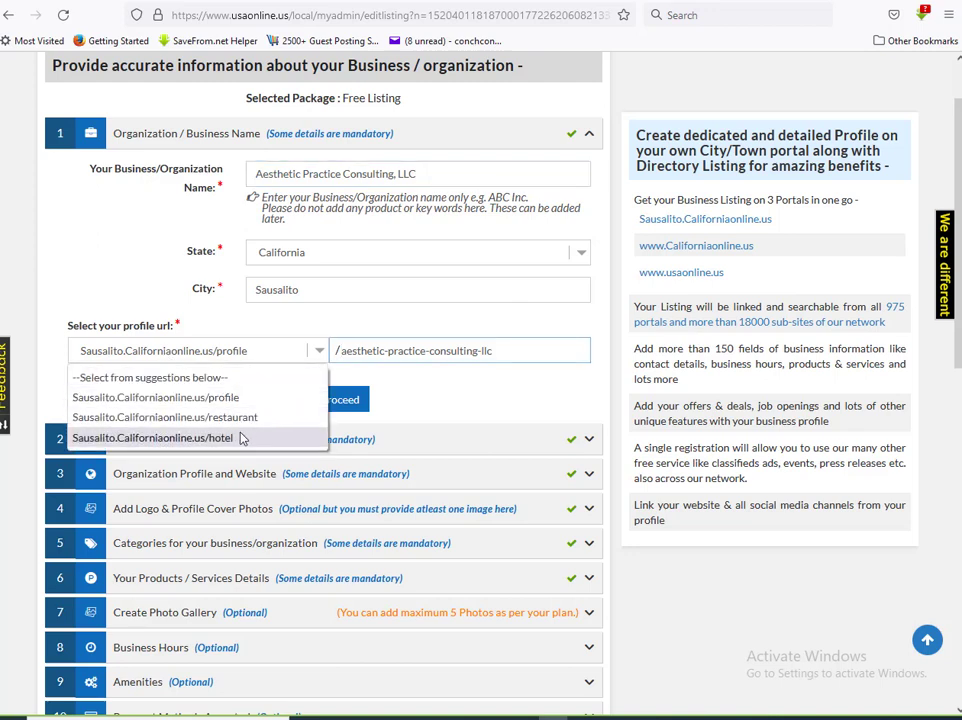
pyautogui.click(238, 418)
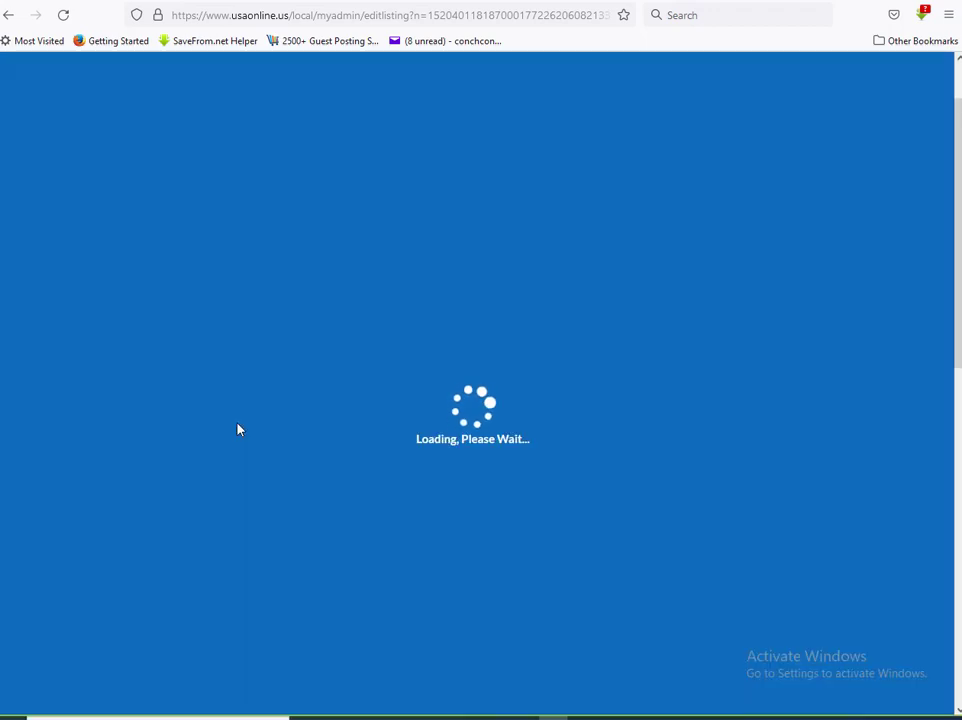
pyautogui.click(262, 352)
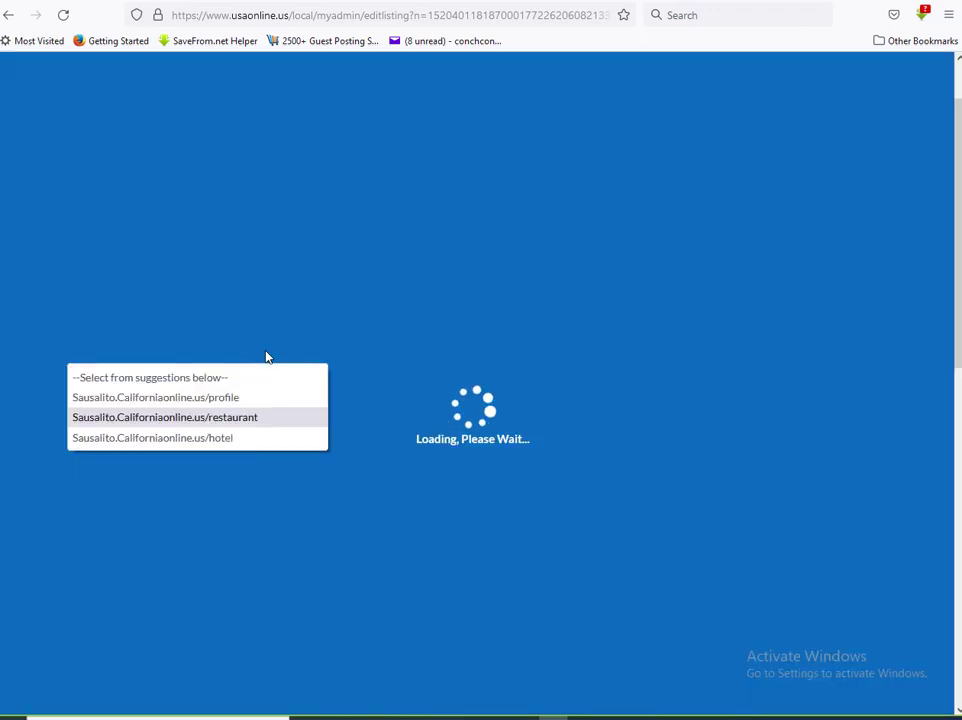
pyautogui.click(231, 398)
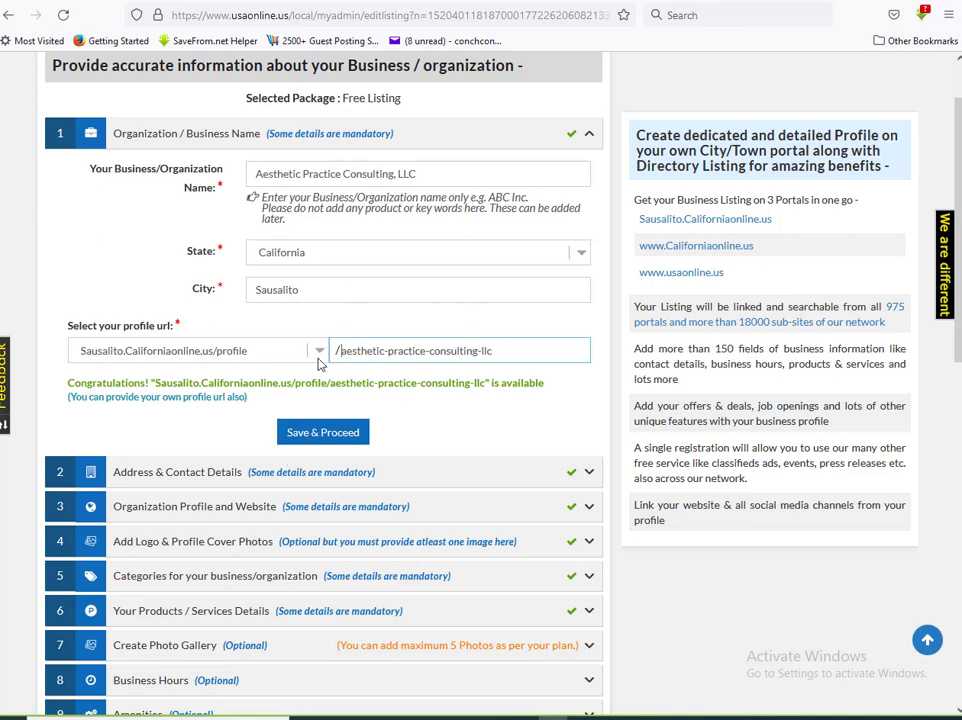
pyautogui.click(303, 438)
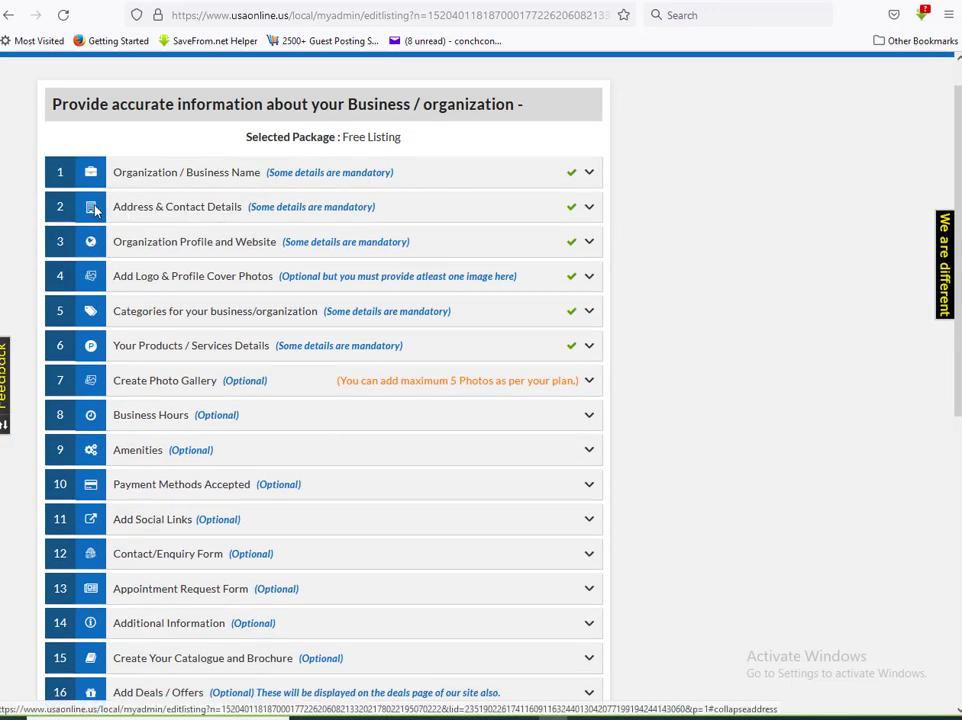
# Review the street, contact person and phone fields in Address & Contact Details and save the section.
pyautogui.click(590, 212)
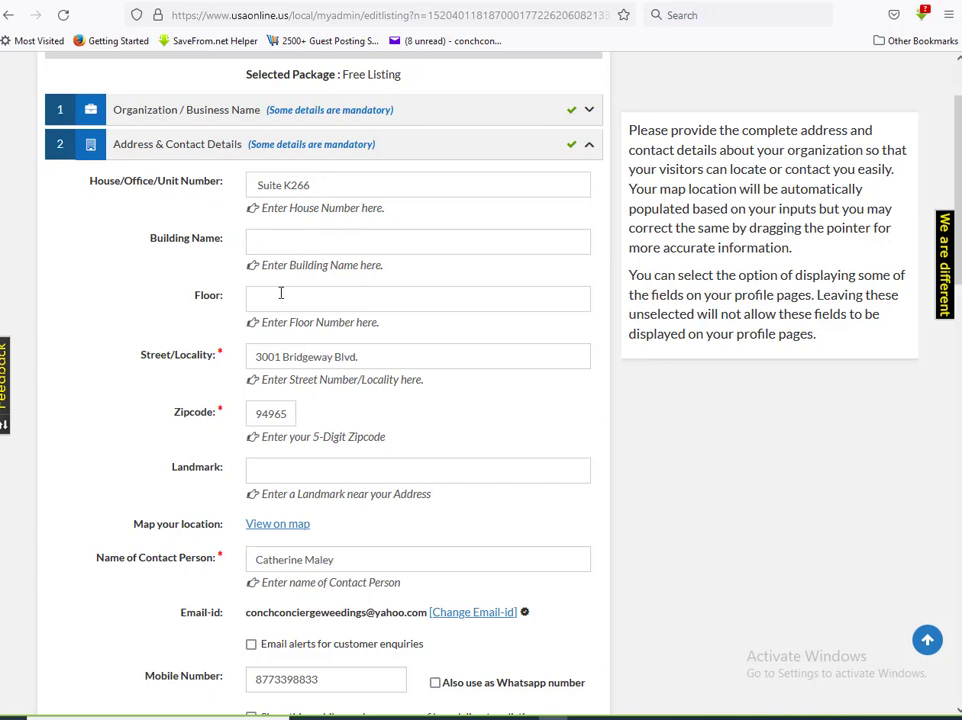
pyautogui.click(378, 352)
pyautogui.scroll(-3, 373, 350)
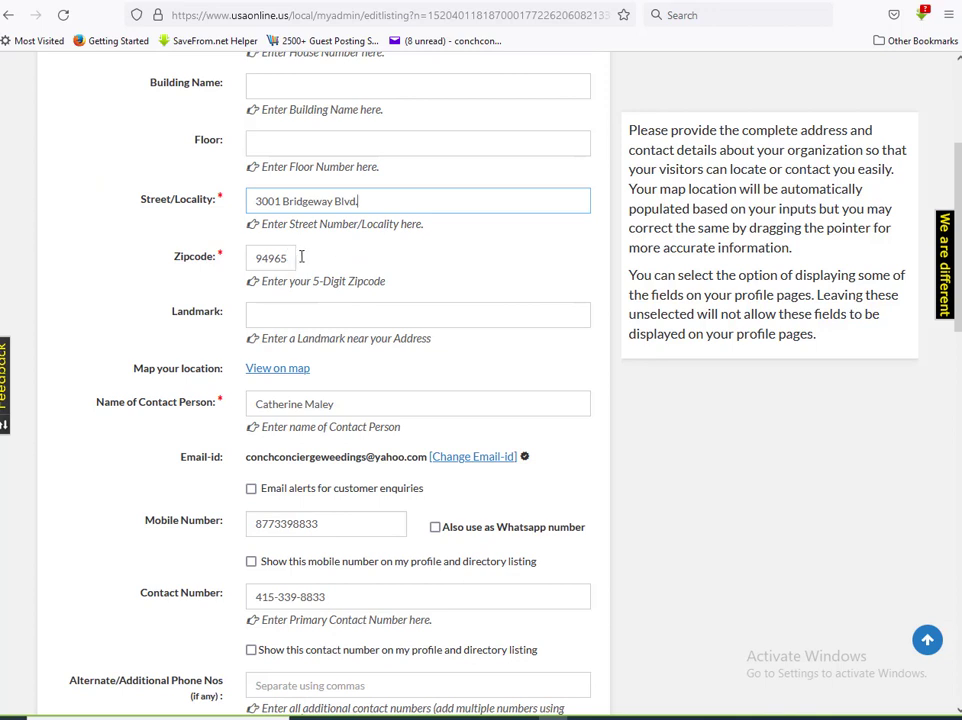
pyautogui.scroll(-1, 335, 262)
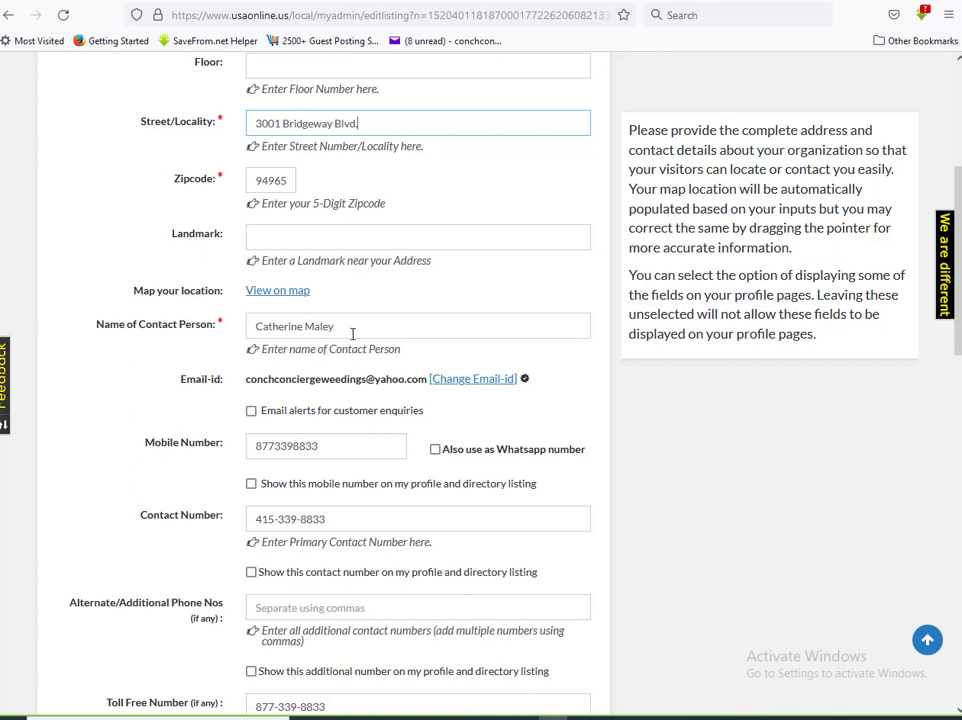
pyautogui.click(302, 331)
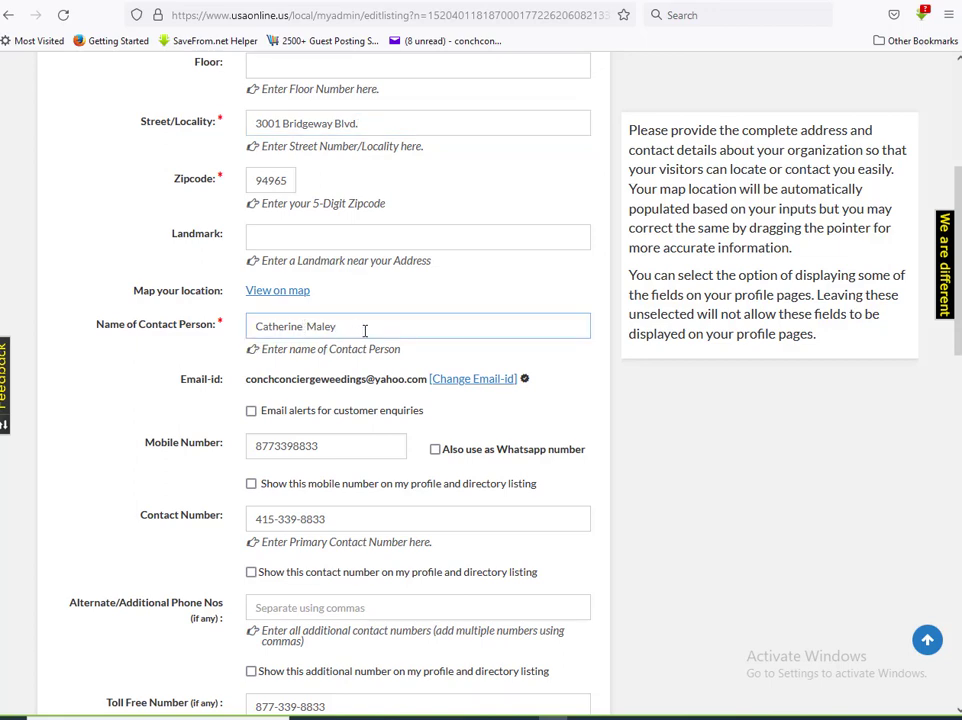
pyautogui.scroll(-3, 365, 331)
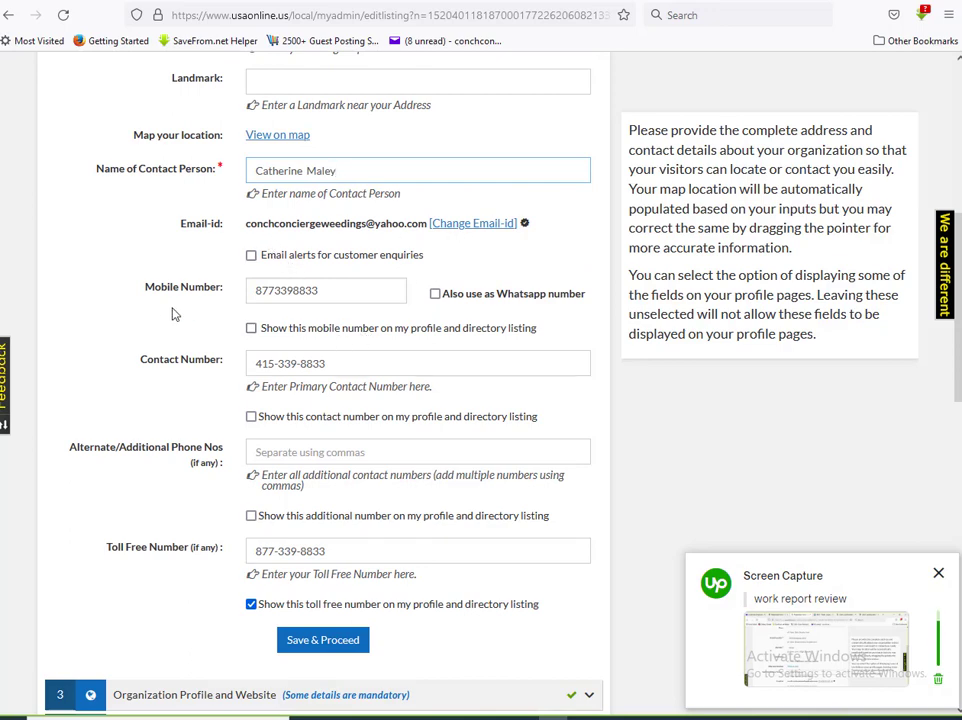
pyautogui.scroll(-4, 204, 318)
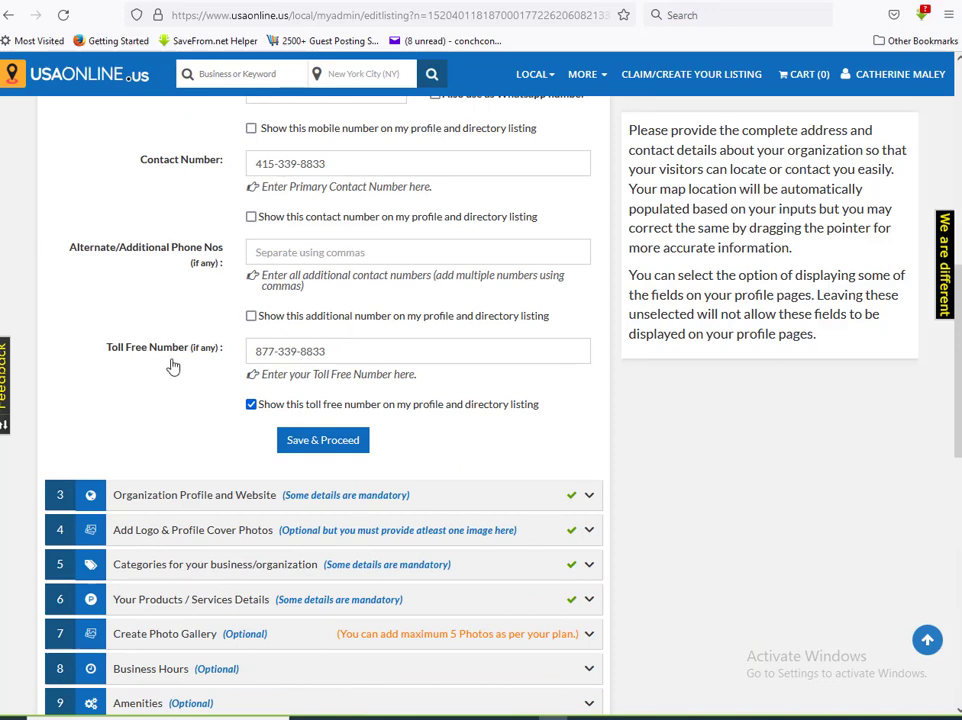
pyautogui.scroll(-3, 172, 365)
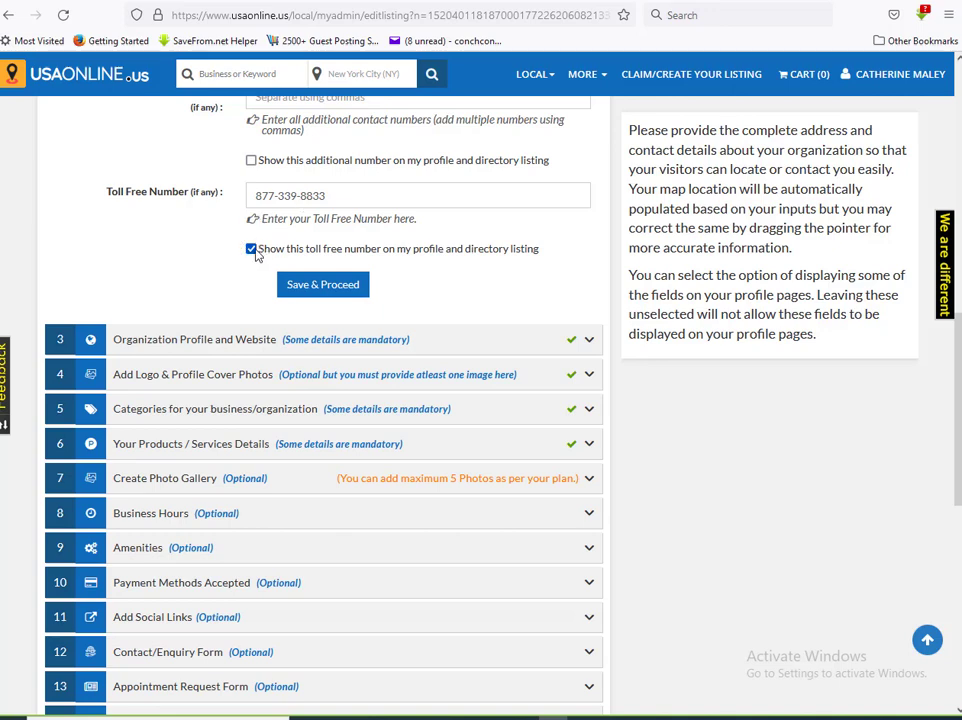
pyautogui.click(320, 285)
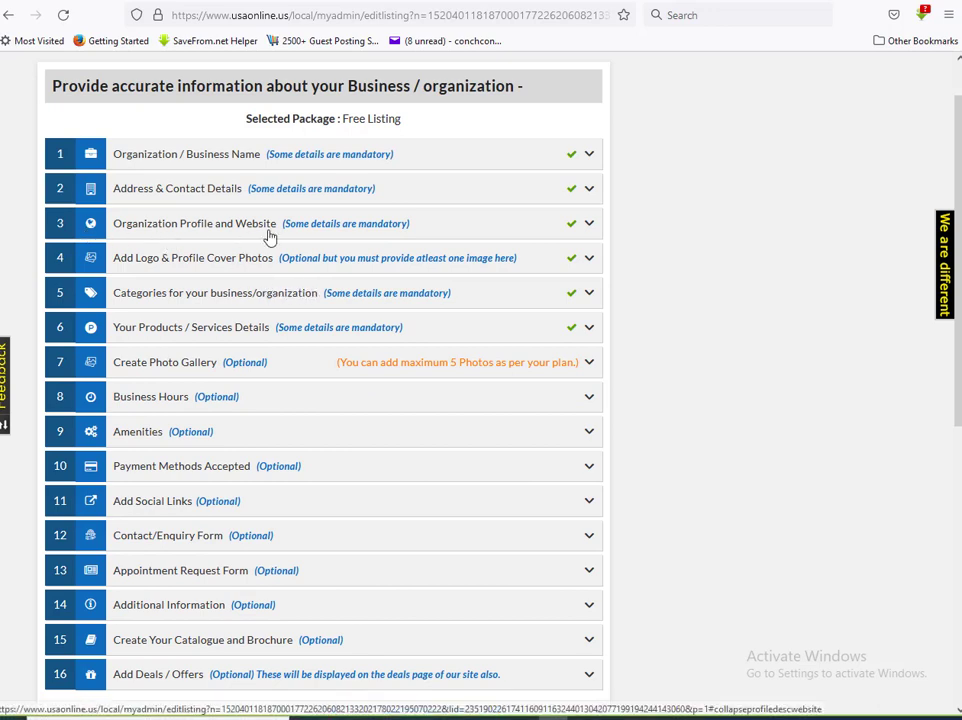
# Review the business nature, description and website URL in Organization Profile and Website and save the section.
pyautogui.click(589, 225)
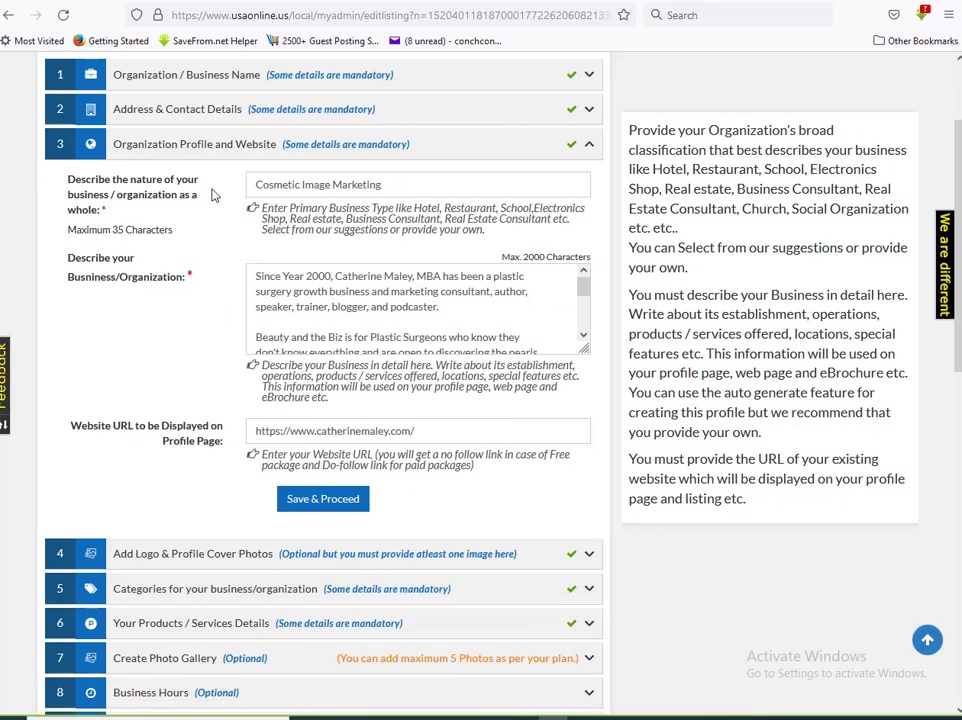
pyautogui.click(418, 183)
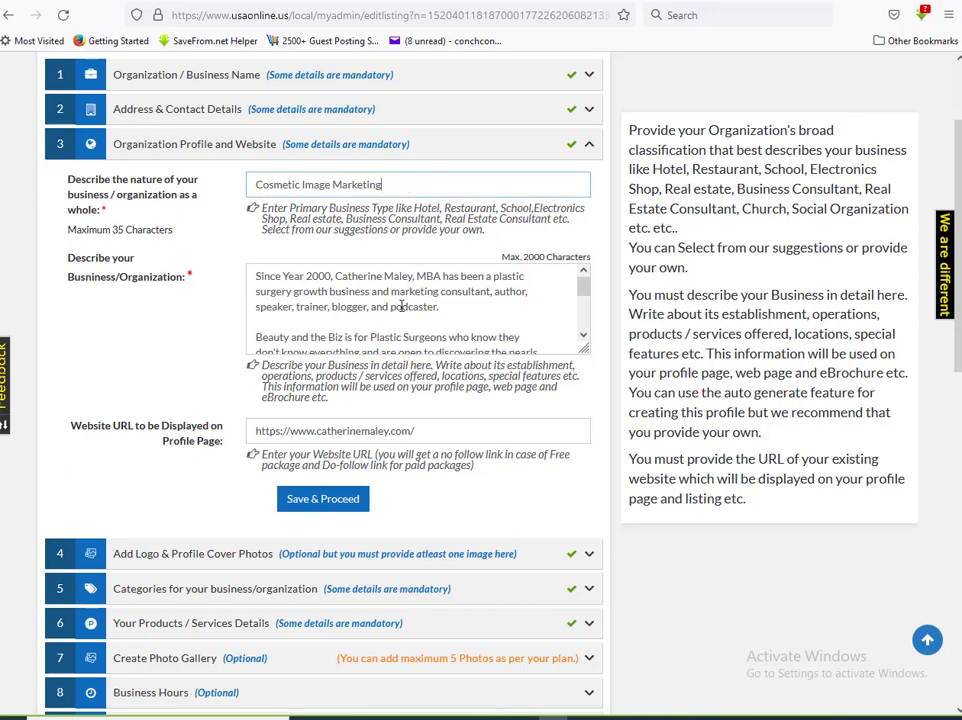
pyautogui.scroll(-2, 372, 311)
pyautogui.scroll(-2, 413, 307)
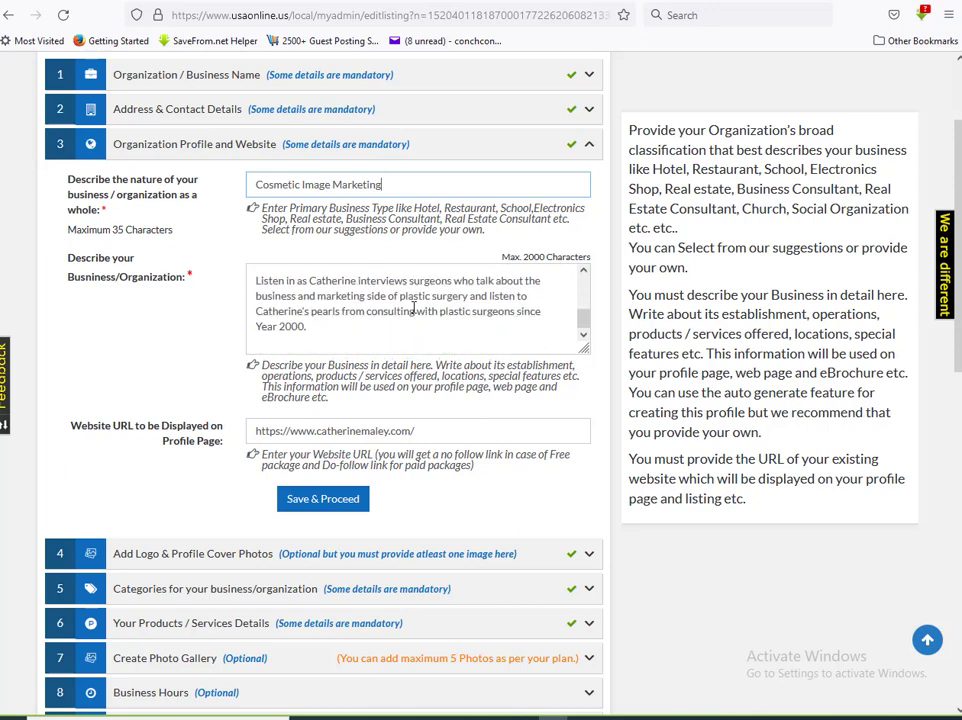
pyautogui.scroll(-2, 423, 306)
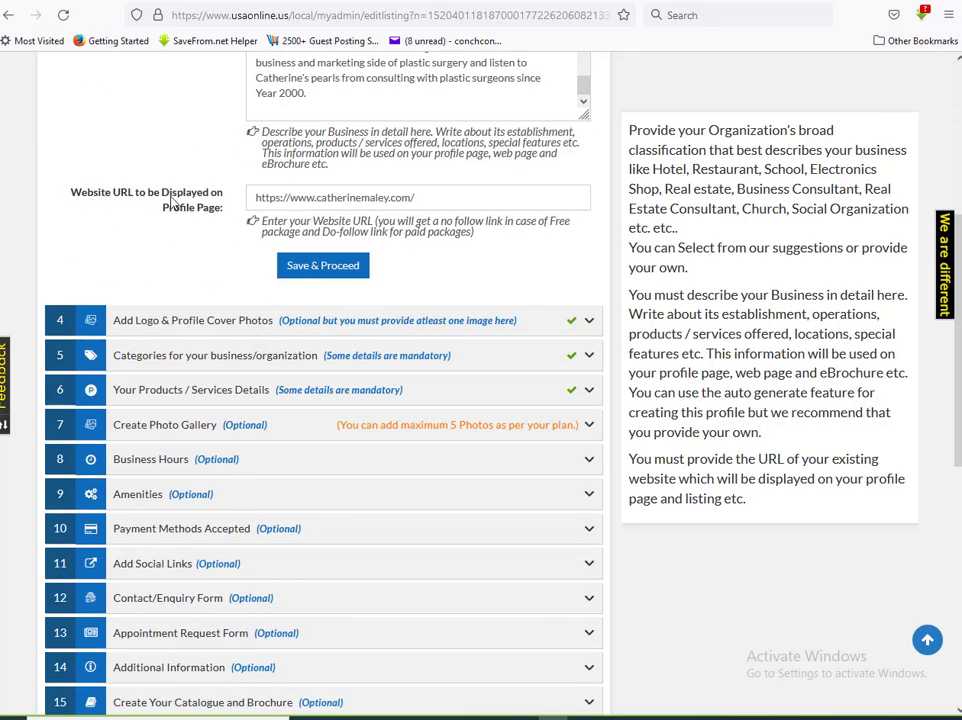
pyautogui.click(318, 266)
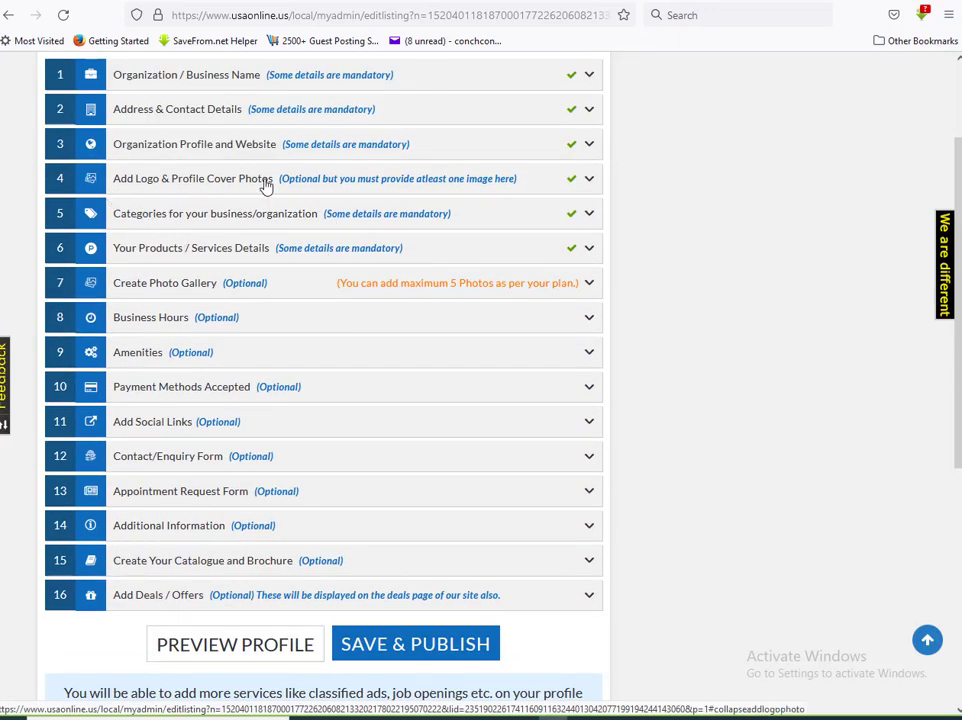
# Check the available cover photos in the logo and profile cover section without adding any, and save the section.
pyautogui.click(592, 182)
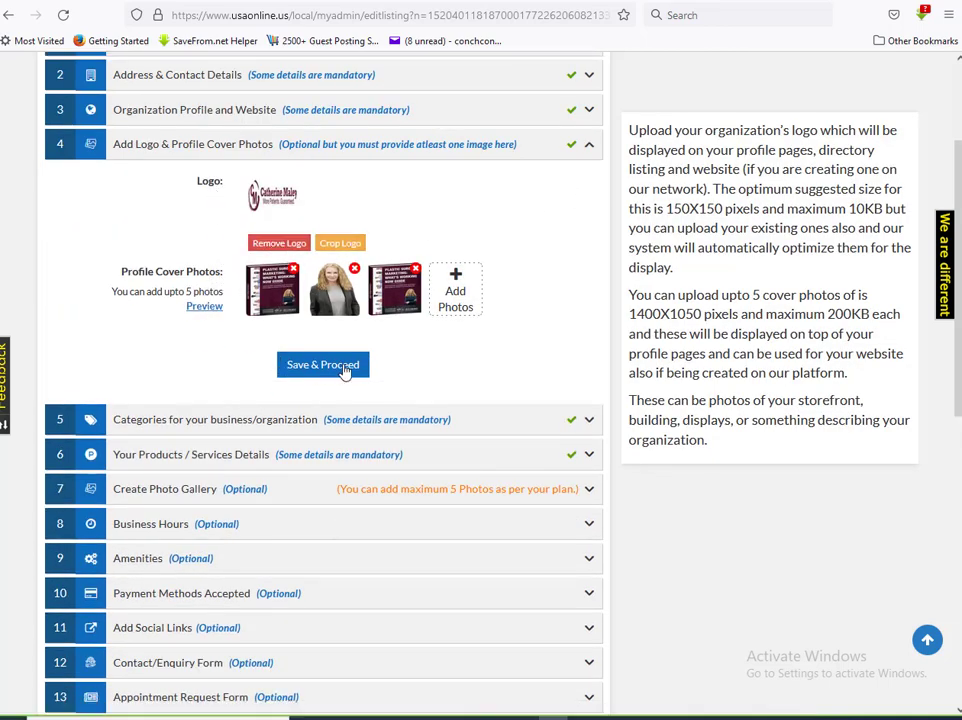
pyautogui.click(455, 291)
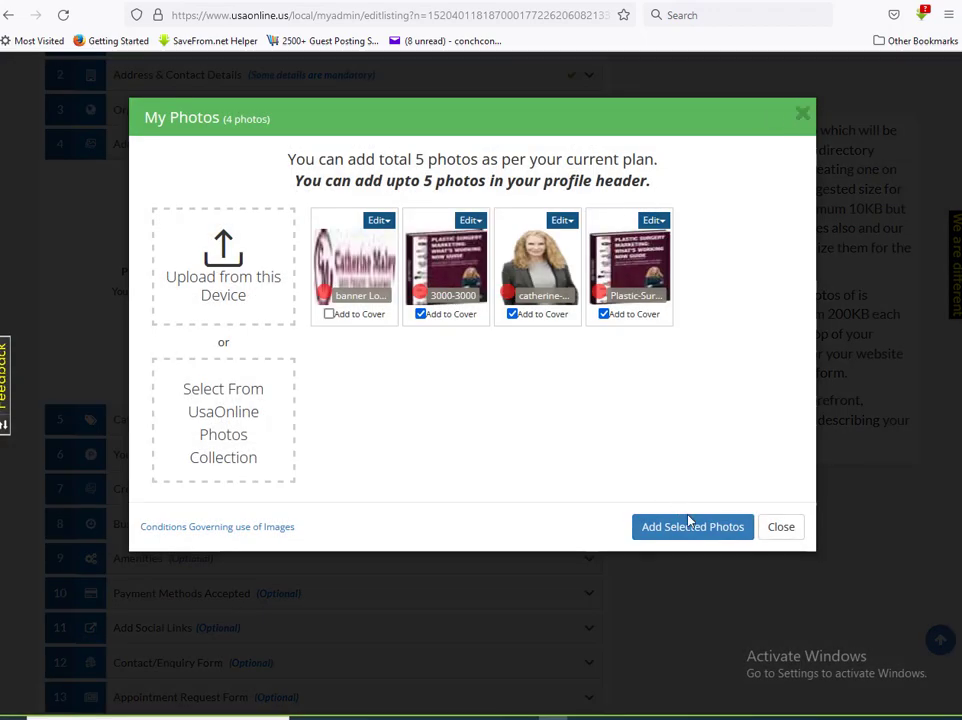
pyautogui.click(802, 113)
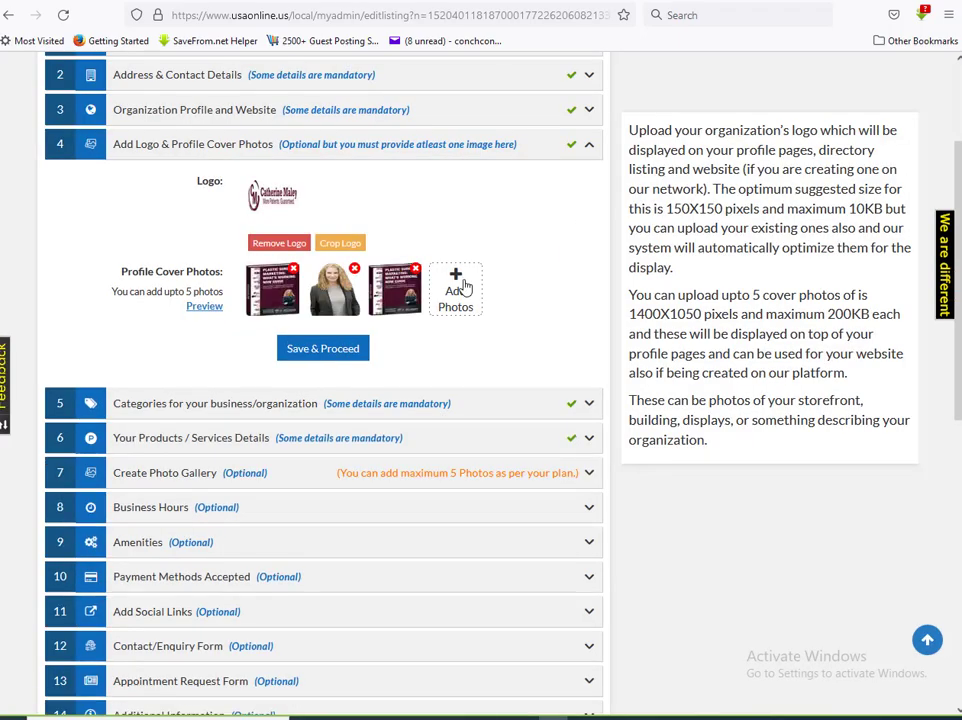
pyautogui.click(324, 350)
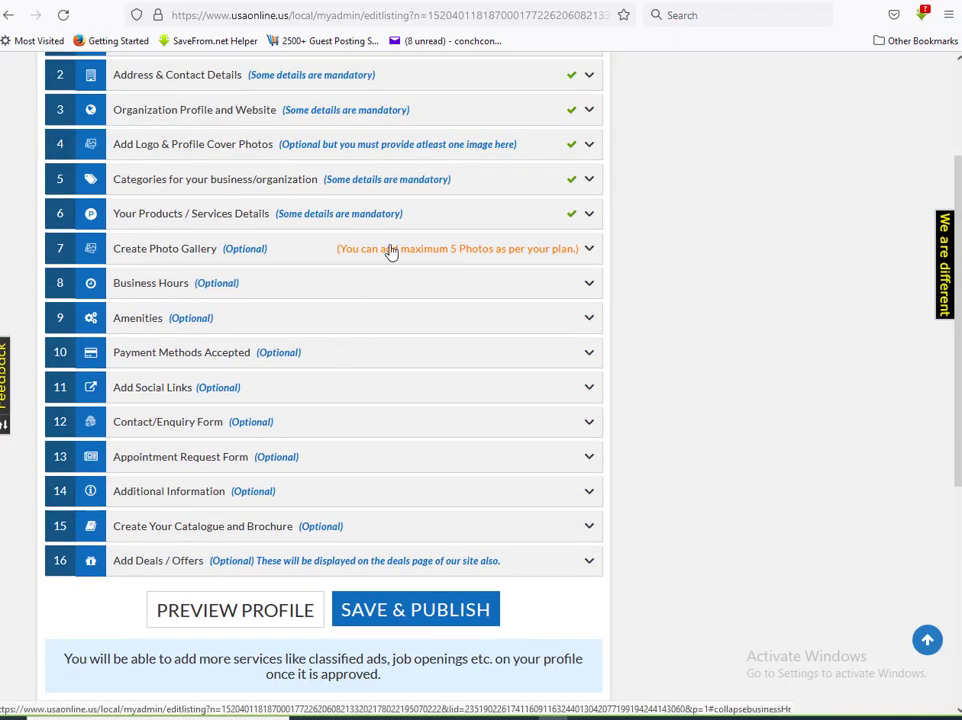
# Review the selected business categories and save the section without adding a category.
pyautogui.click(586, 184)
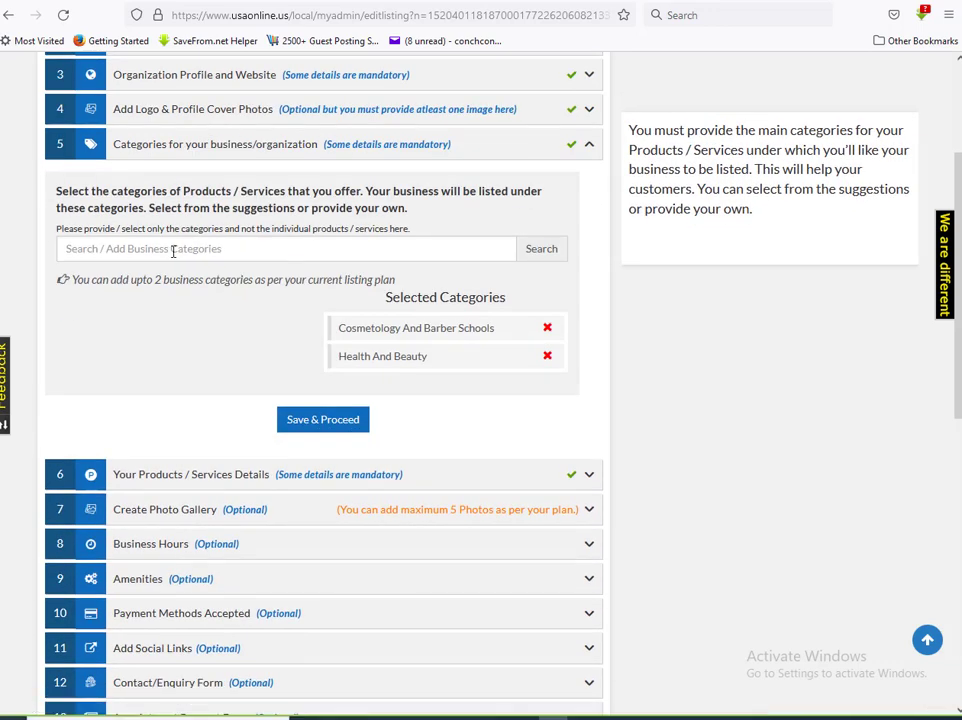
pyautogui.click(99, 255)
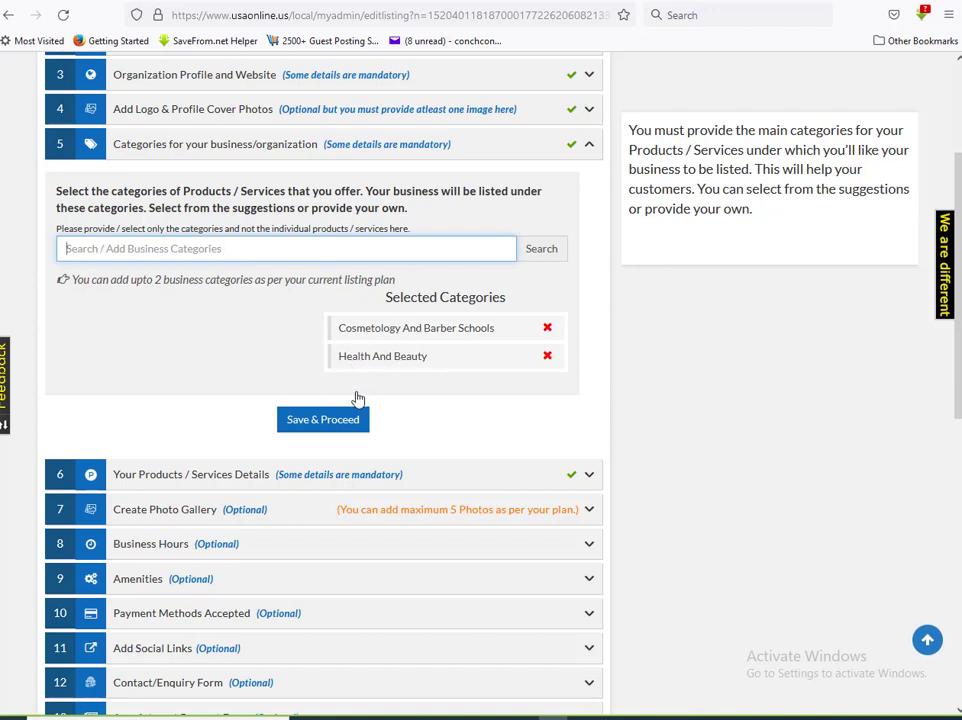
pyautogui.click(318, 422)
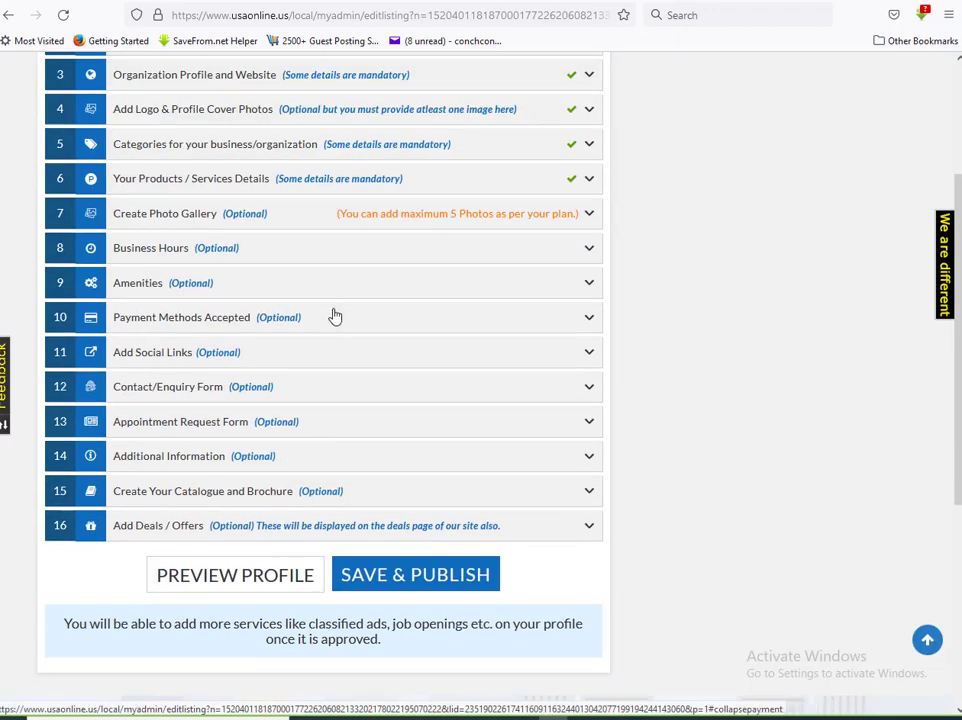
# View the blank form for adding a product or service, discard it, and save the Products / Services section.
pyautogui.click(586, 183)
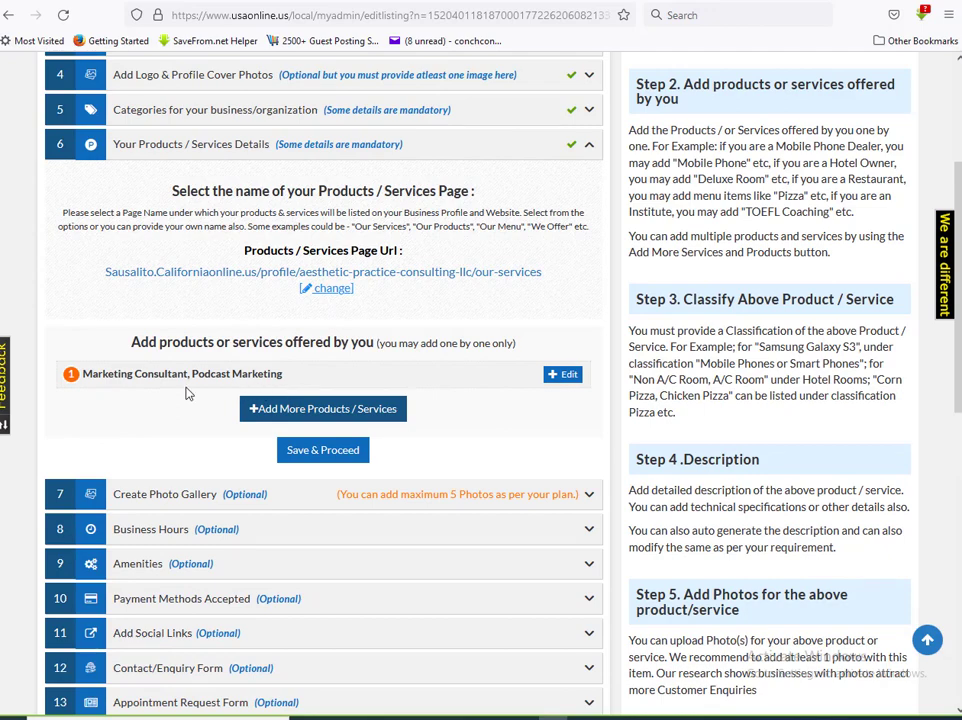
pyautogui.scroll(-3, 162, 375)
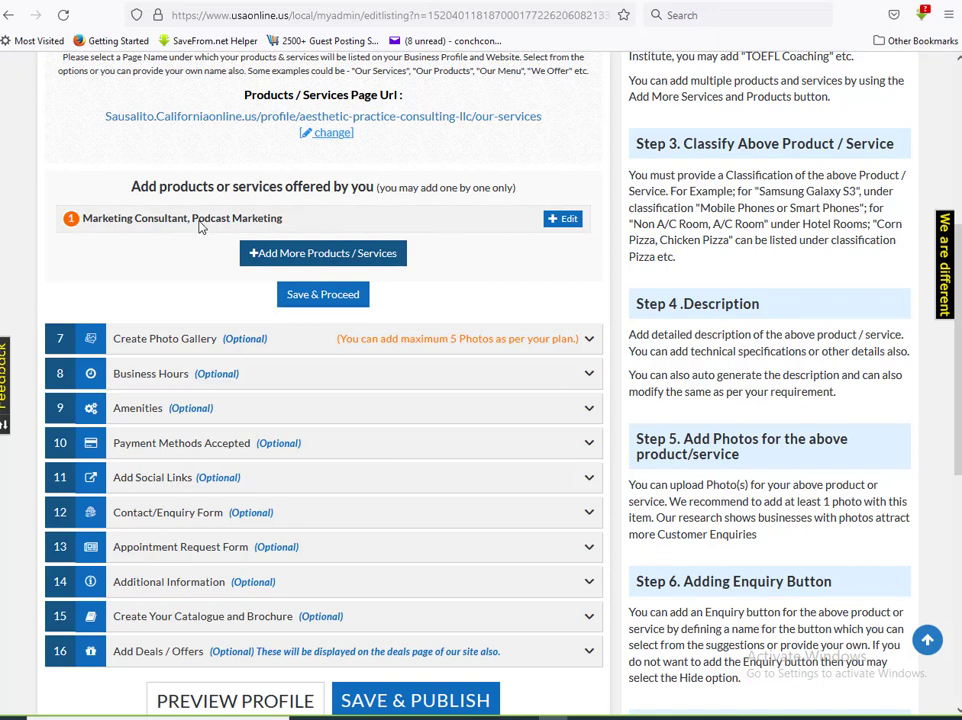
pyautogui.click(282, 256)
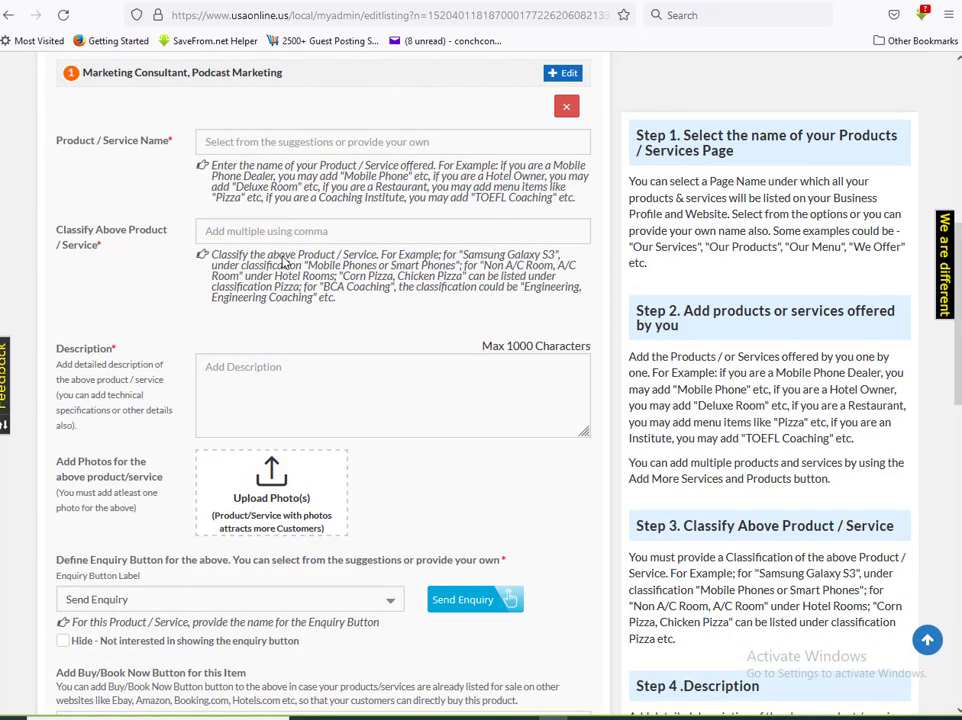
pyautogui.scroll(2, 285, 262)
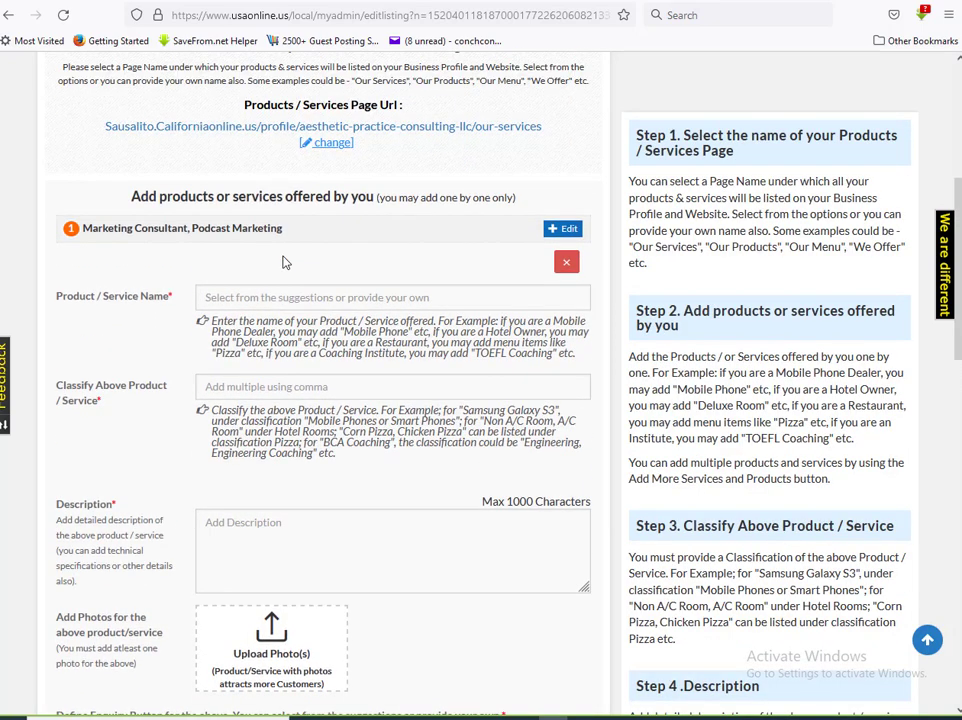
pyautogui.click(566, 263)
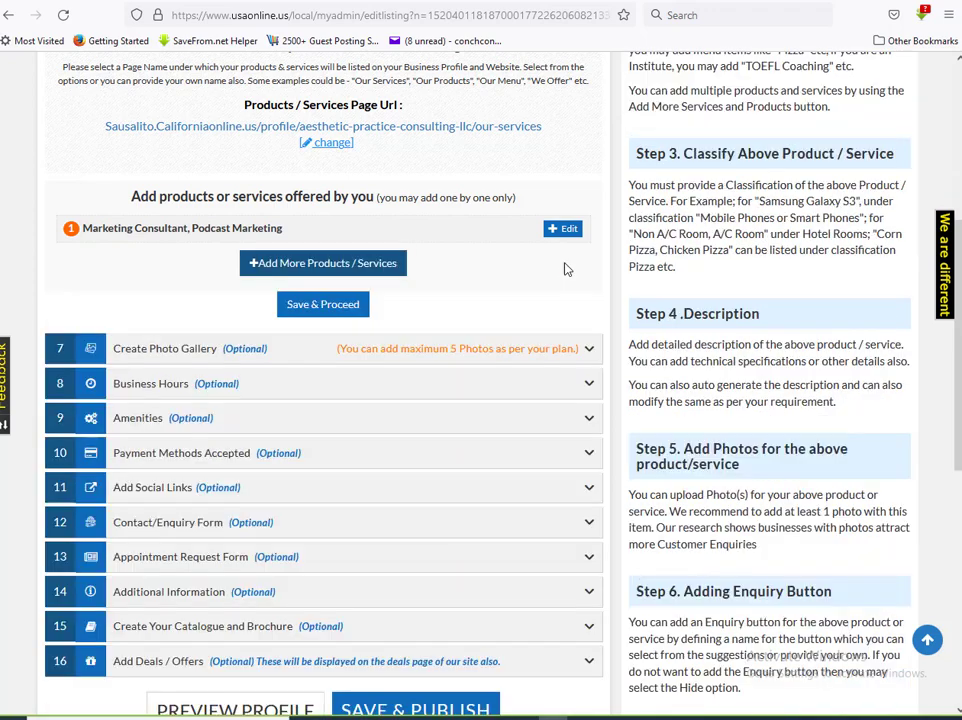
pyautogui.click(333, 306)
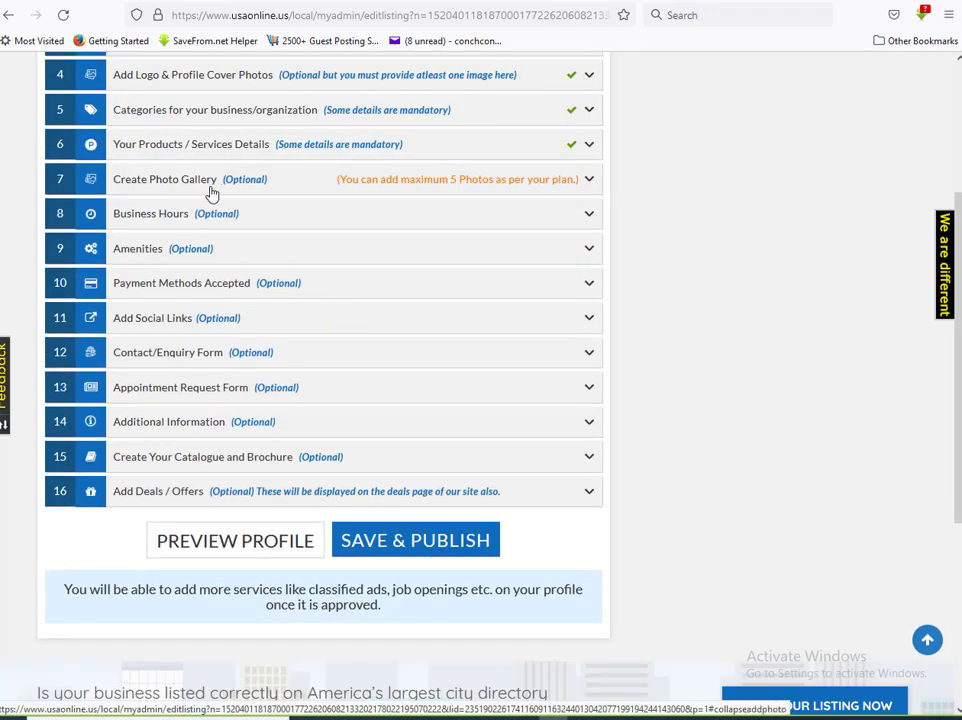
# Review the photo gallery and save its section.
pyautogui.click(590, 180)
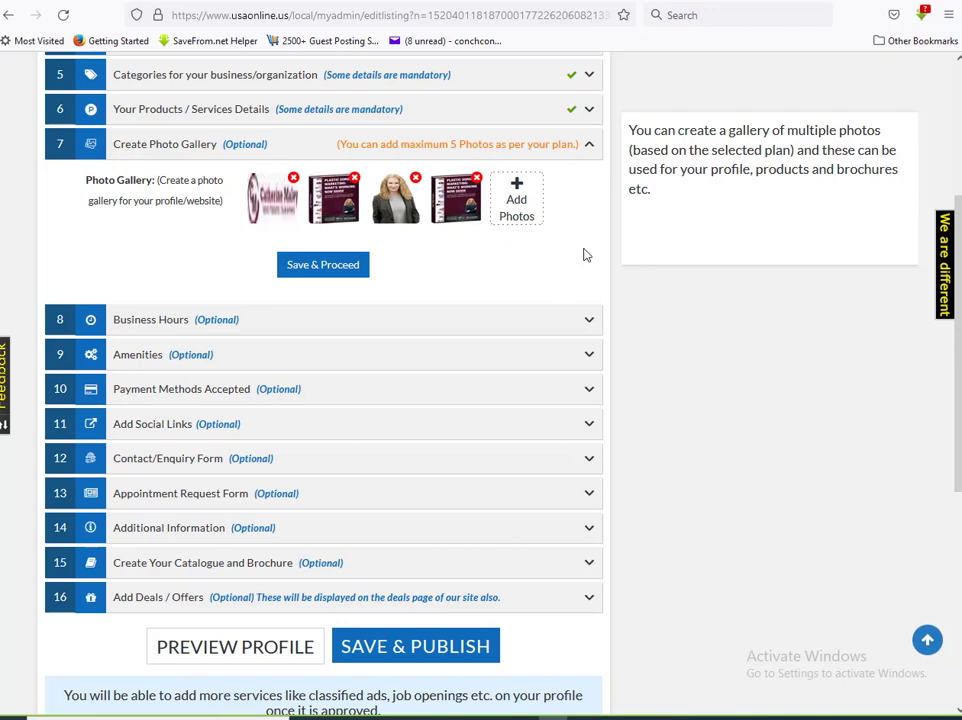
pyautogui.click(321, 267)
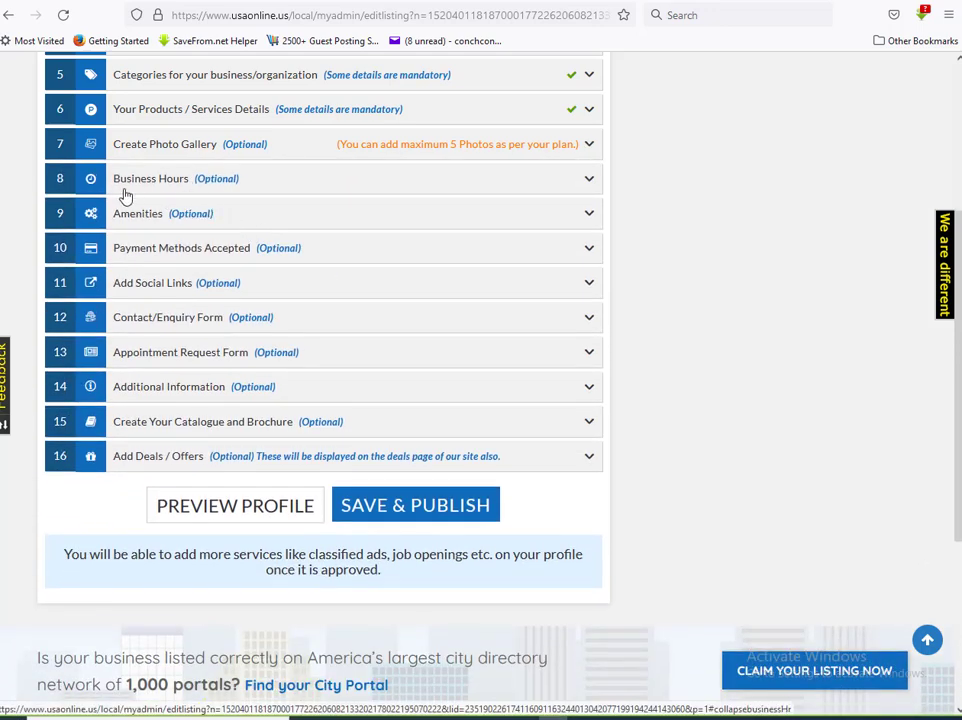
# In the Business Hours section, add Monday opening hours from 9:00AM to 5:00PM.
pyautogui.click(590, 183)
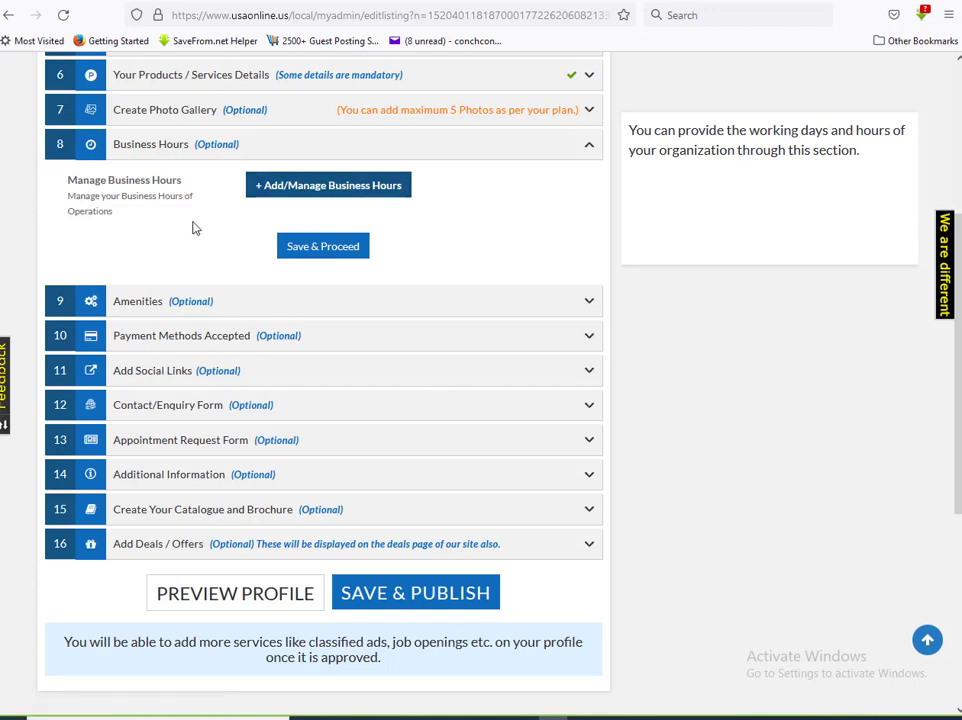
pyautogui.click(318, 194)
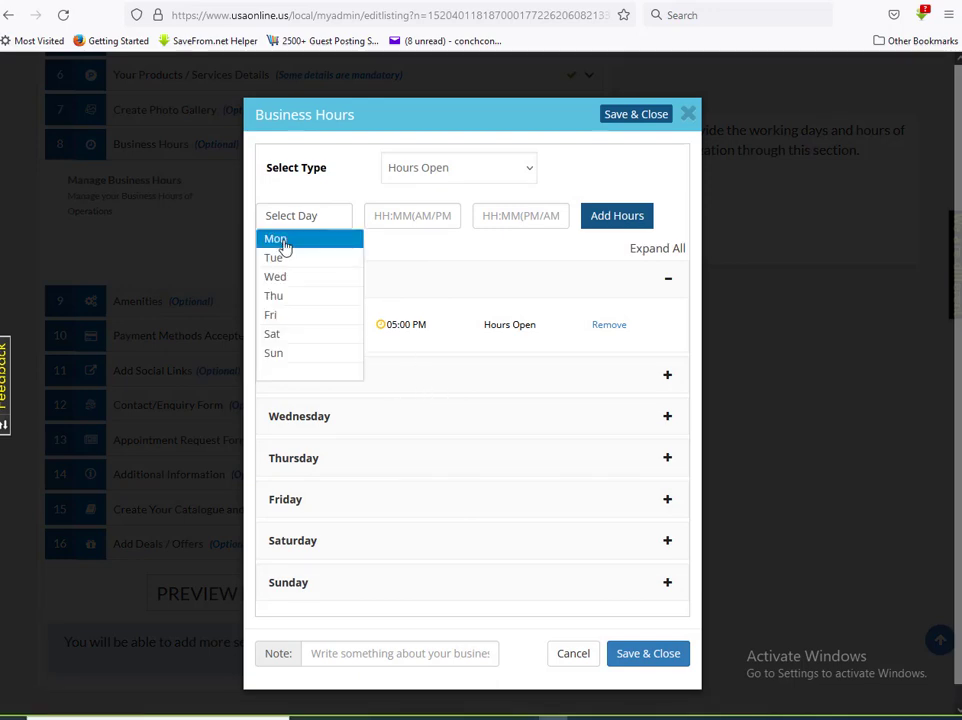
pyautogui.click(280, 240)
pyautogui.click(416, 240)
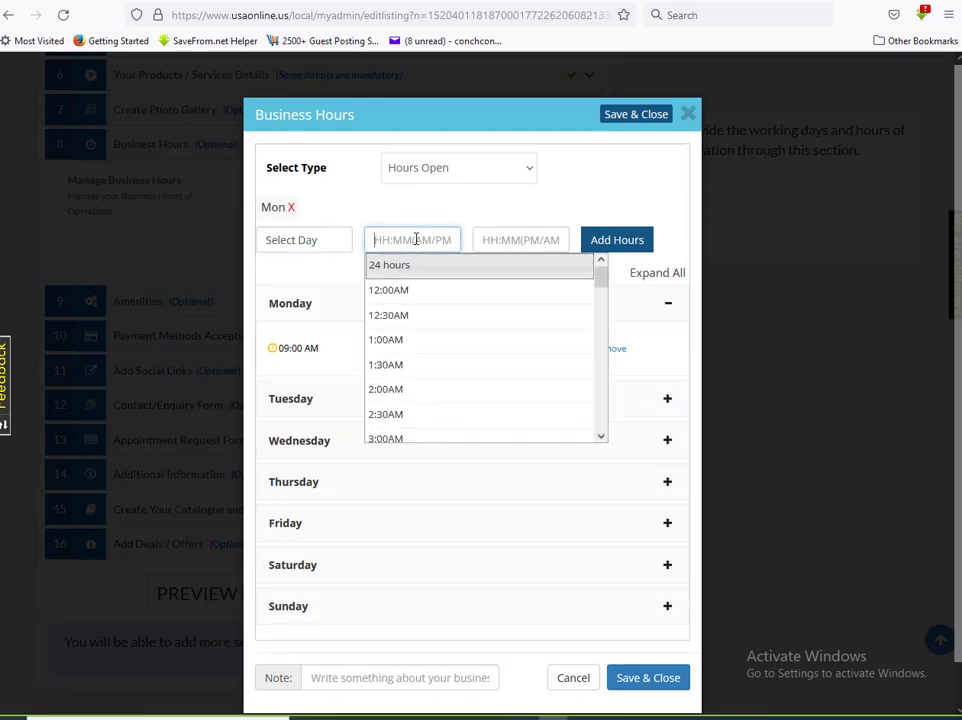
pyautogui.scroll(-3, 437, 358)
pyautogui.scroll(-2, 437, 358)
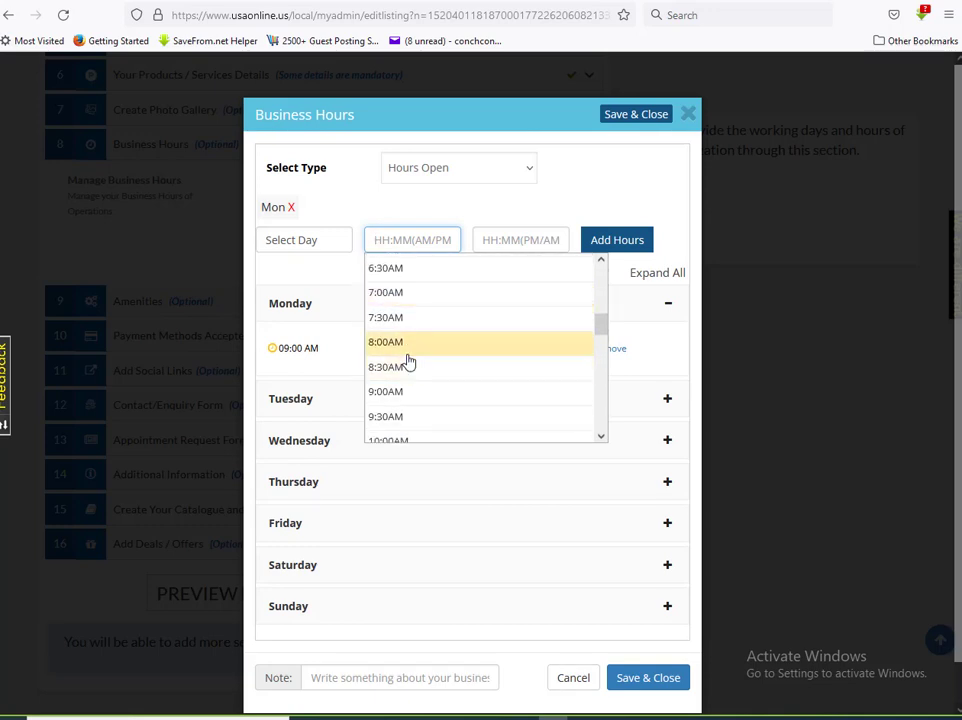
pyautogui.click(408, 391)
pyautogui.click(523, 238)
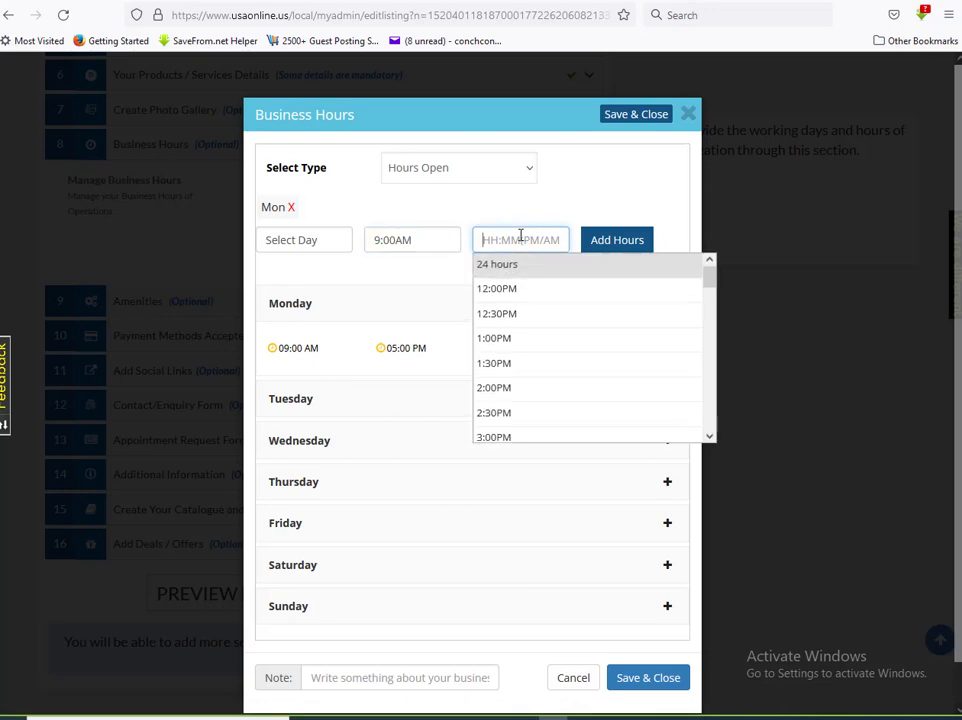
pyautogui.scroll(-5, 528, 314)
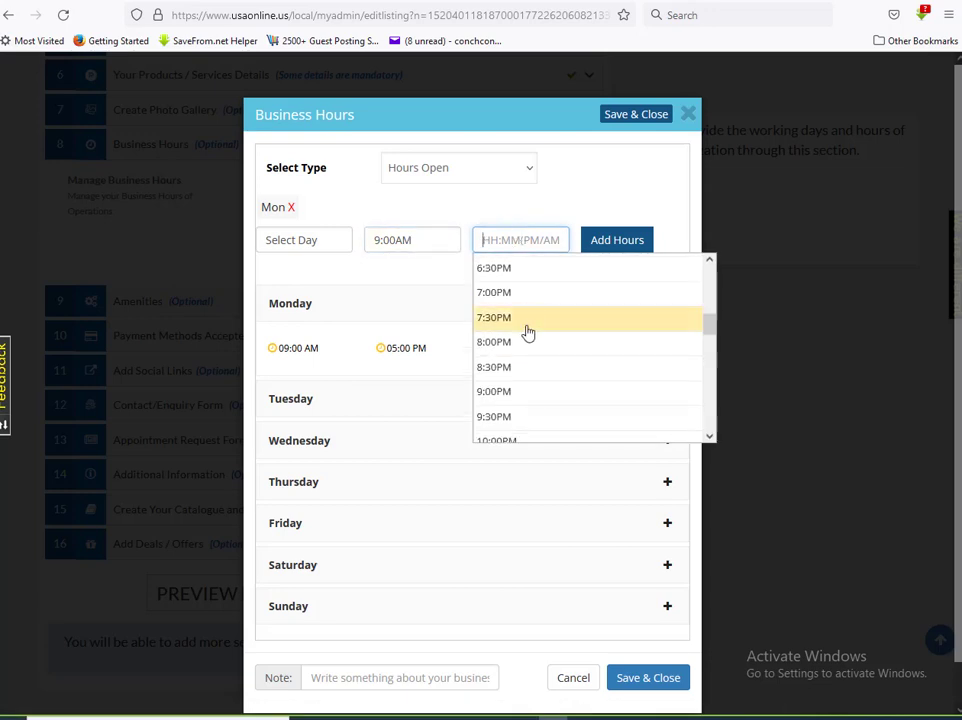
pyautogui.scroll(3, 528, 316)
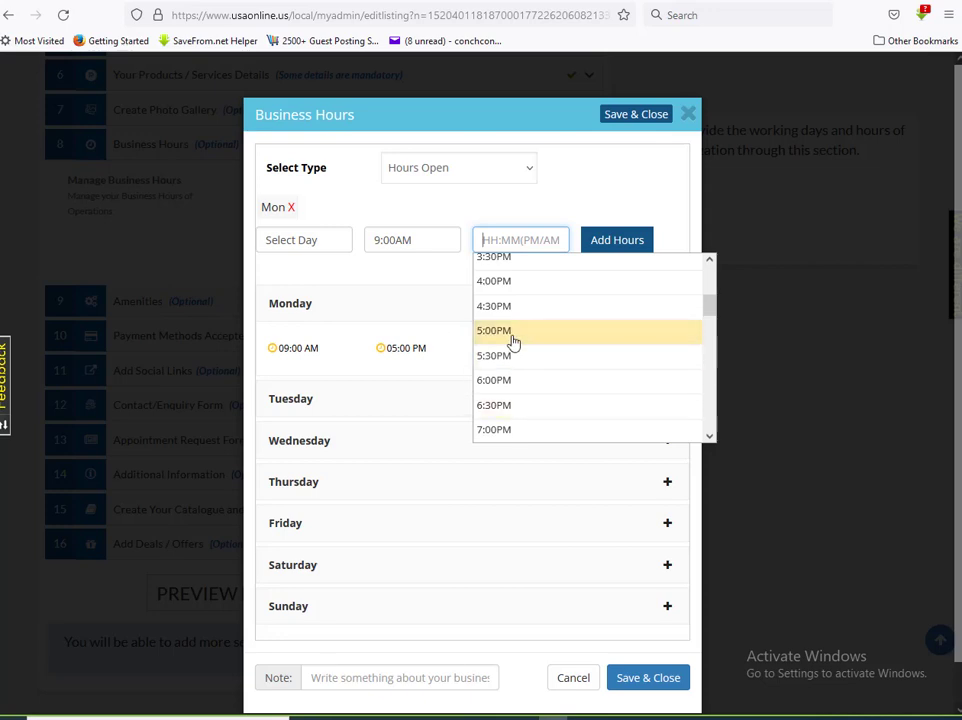
pyautogui.click(513, 336)
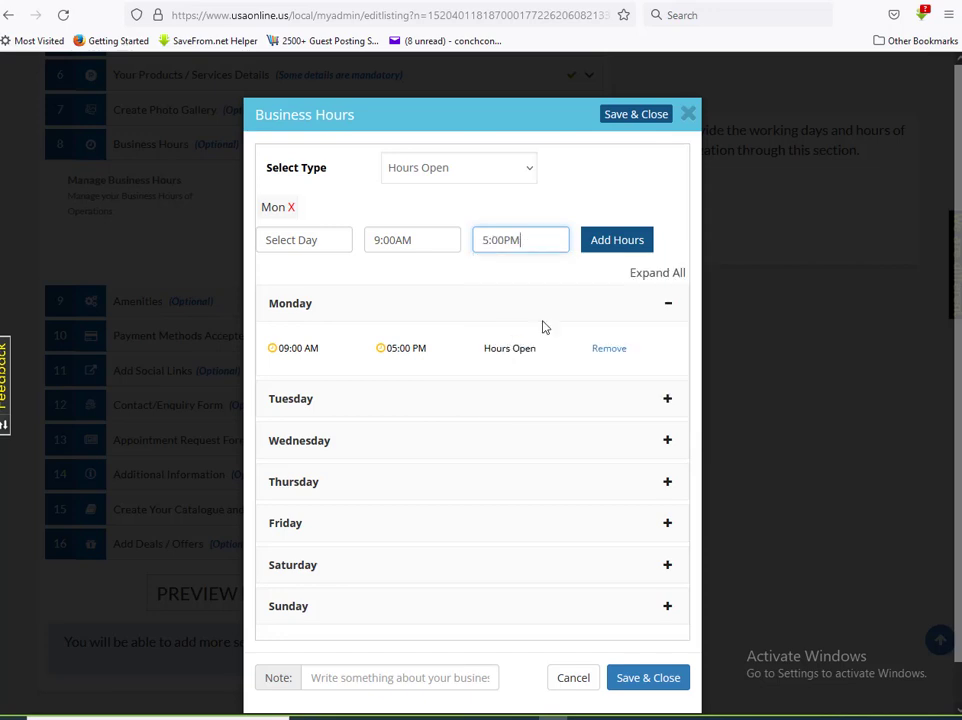
pyautogui.click(624, 244)
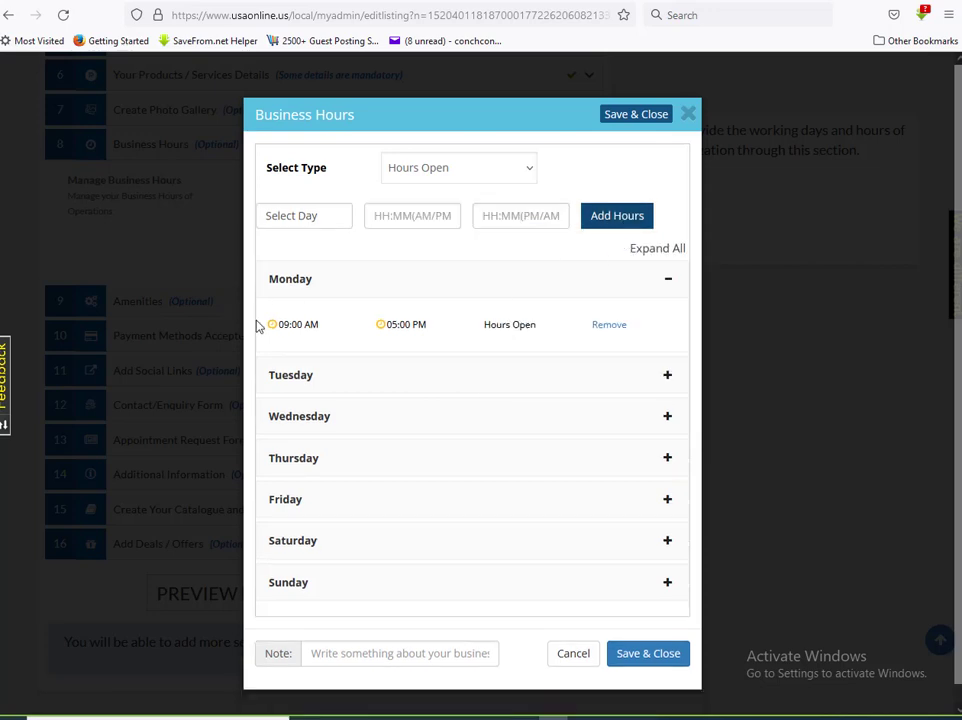
# Review the hours listed for Tuesday through Saturday, save the business hours, and collapse the section.
pyautogui.click(668, 380)
pyautogui.click(668, 422)
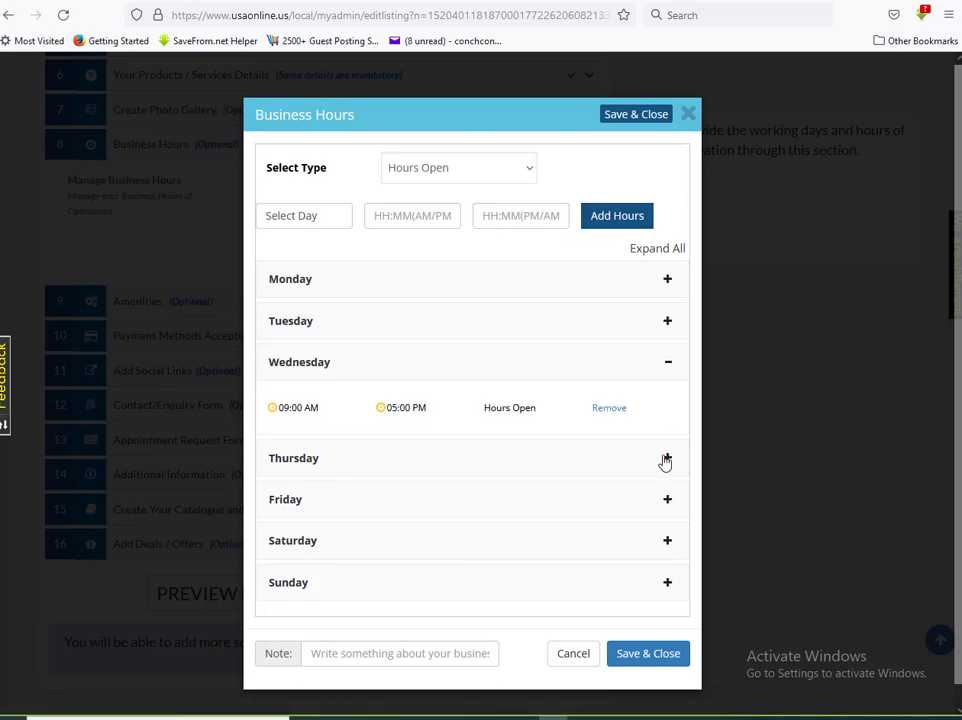
pyautogui.click(665, 461)
pyautogui.click(669, 503)
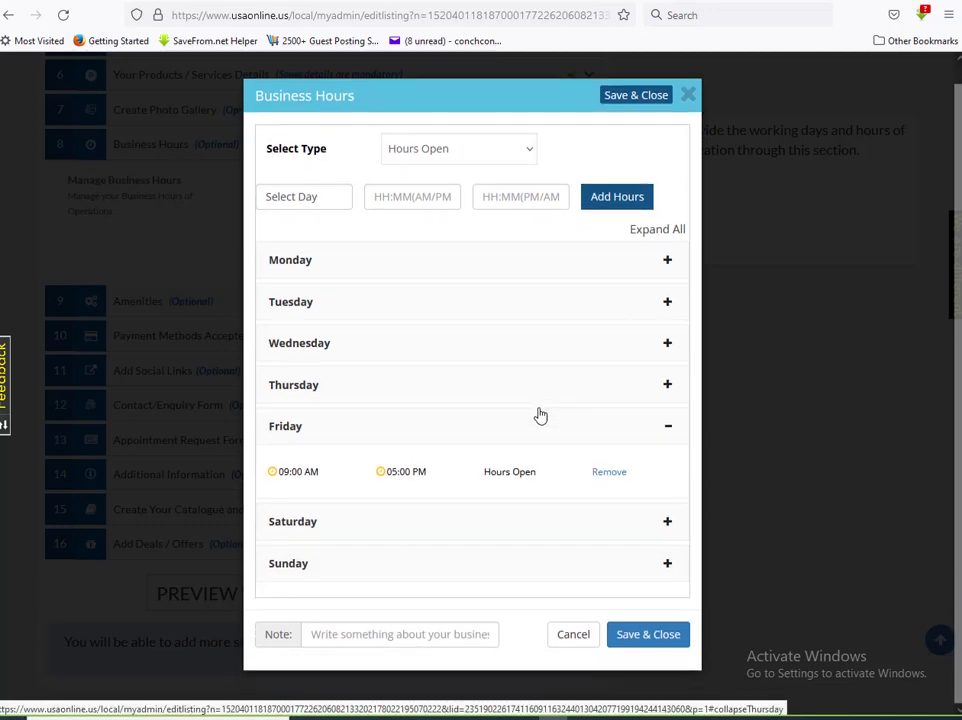
pyautogui.click(667, 526)
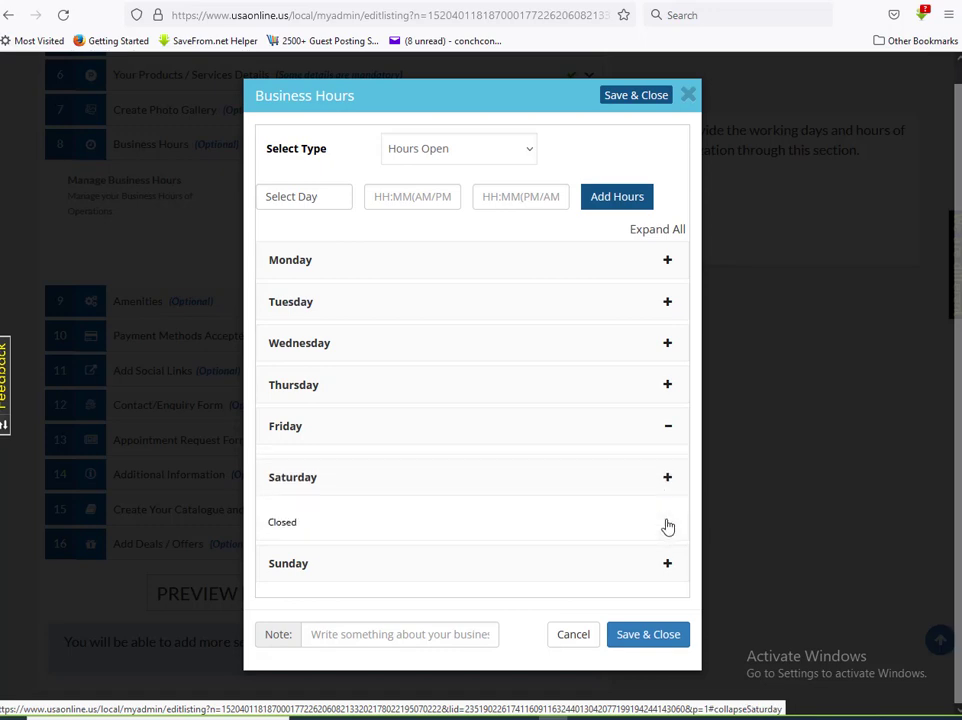
pyautogui.click(669, 472)
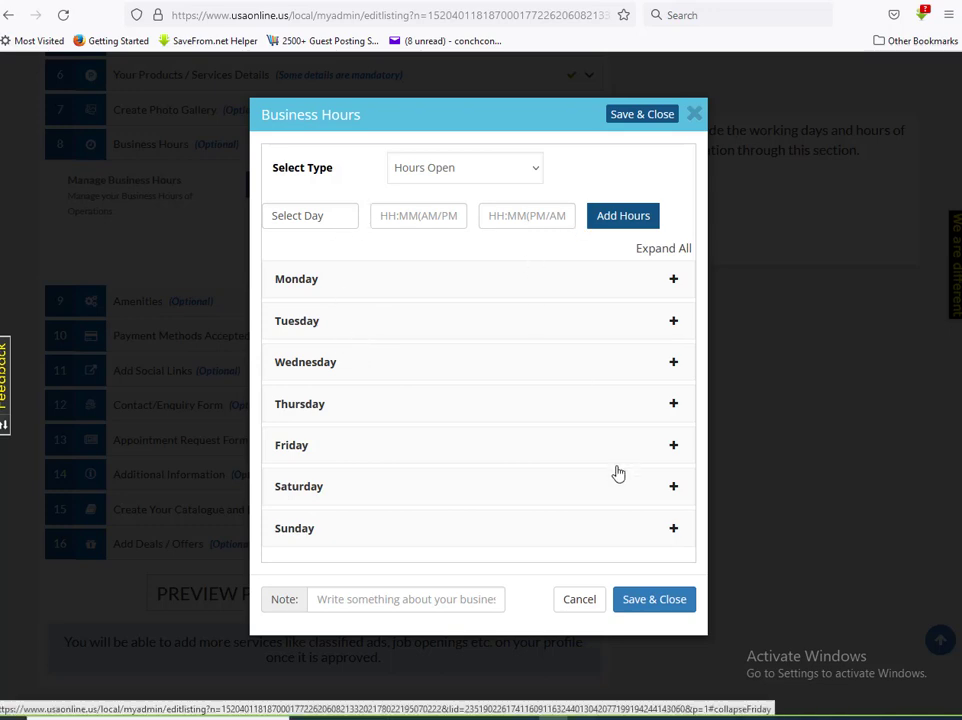
pyautogui.click(650, 603)
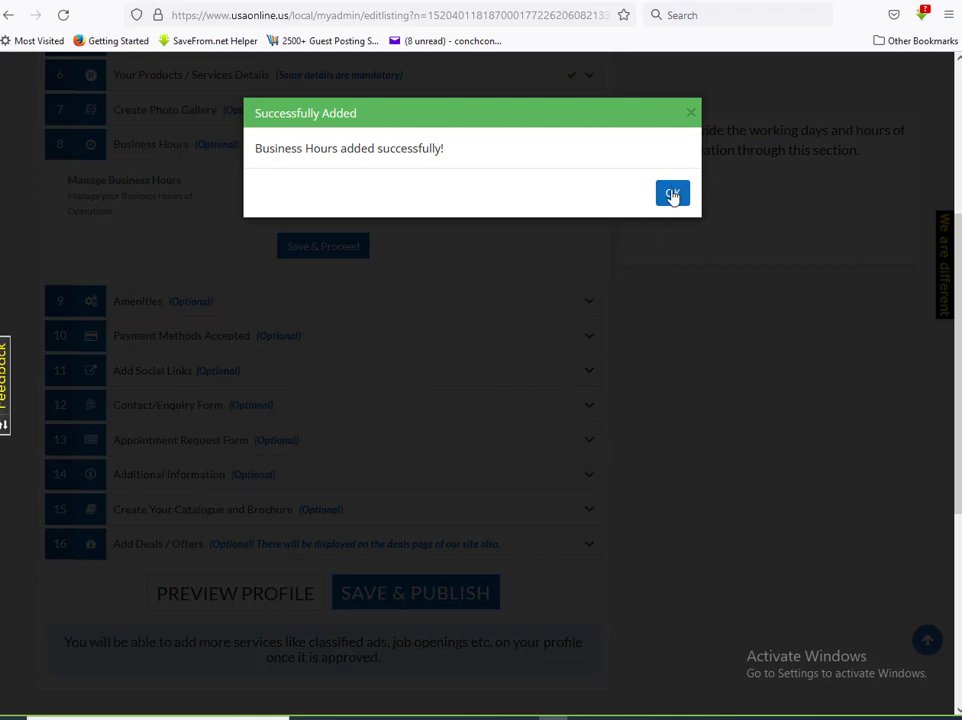
pyautogui.click(672, 194)
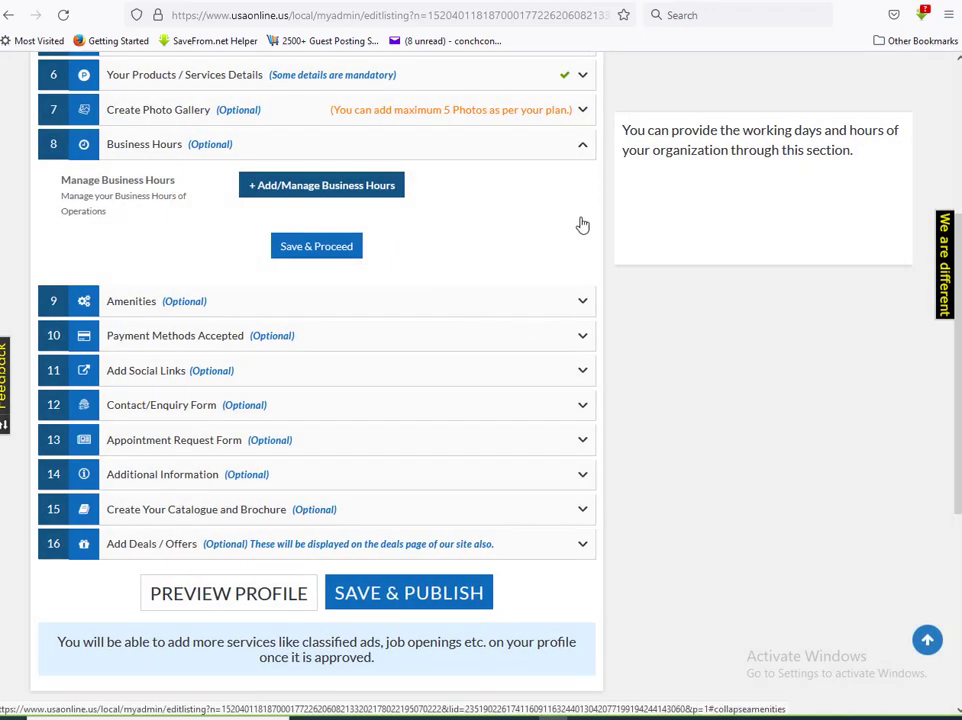
pyautogui.click(581, 146)
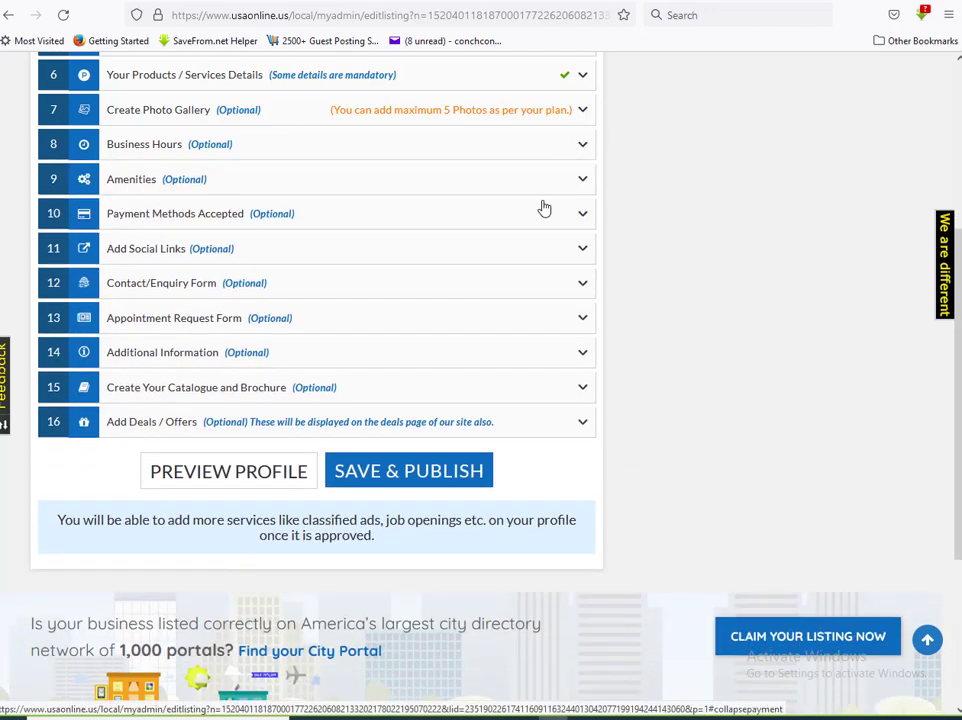
# Check the amenities list without selecting any, and save the Payment Methods Accepted section.
pyautogui.click(583, 181)
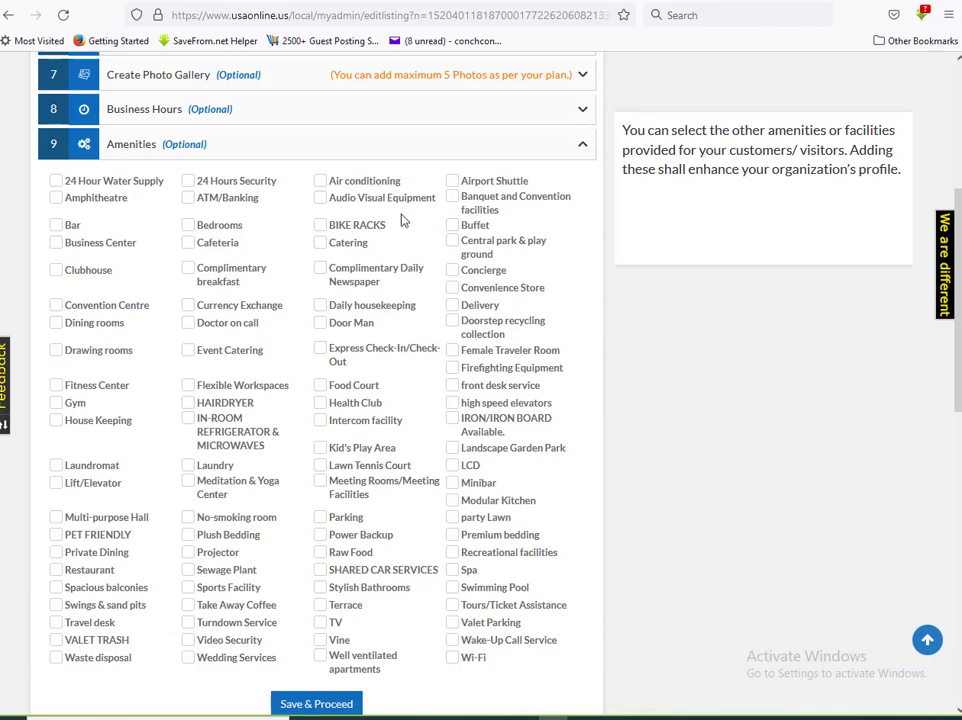
pyautogui.click(584, 148)
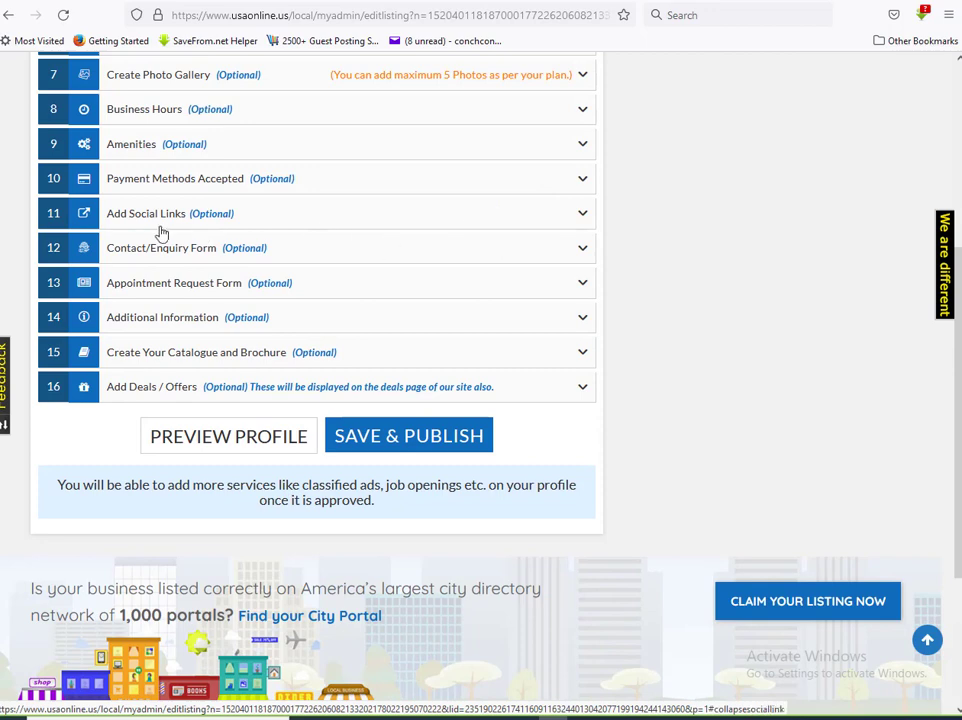
pyautogui.click(583, 178)
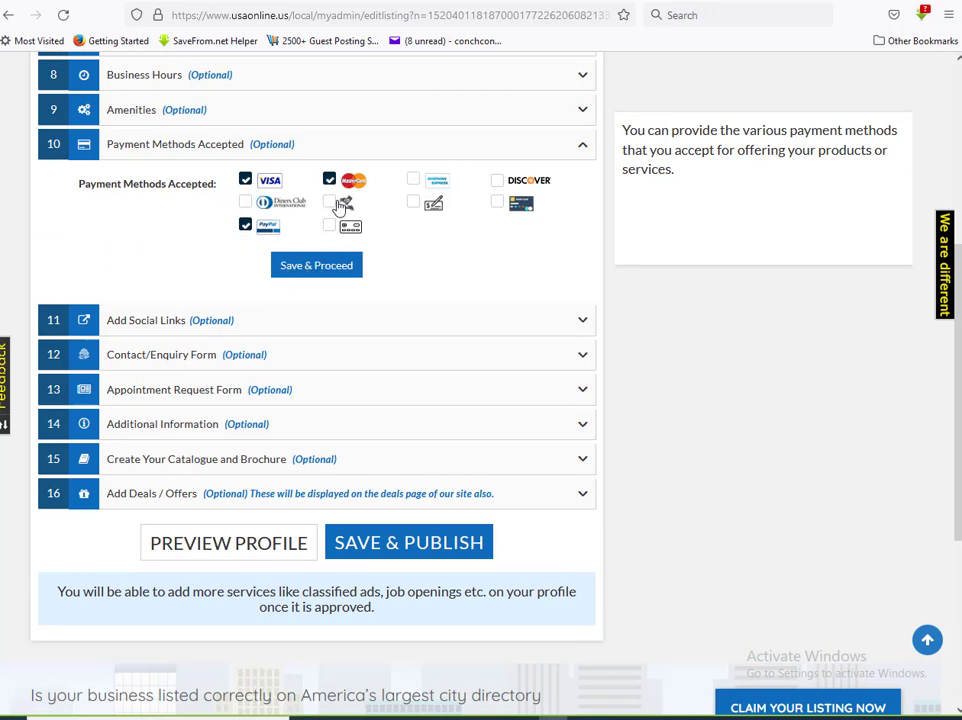
pyautogui.click(307, 268)
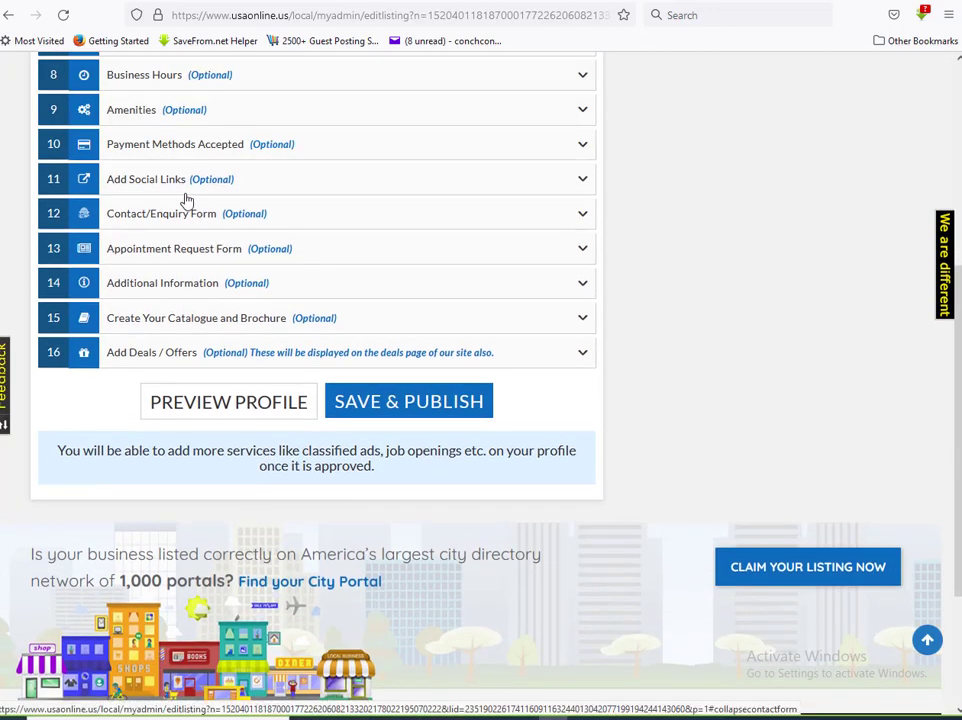
# Copy the Facebook page link from the Word document into the listing's social links and set it to show on the profile.
pyautogui.click(583, 183)
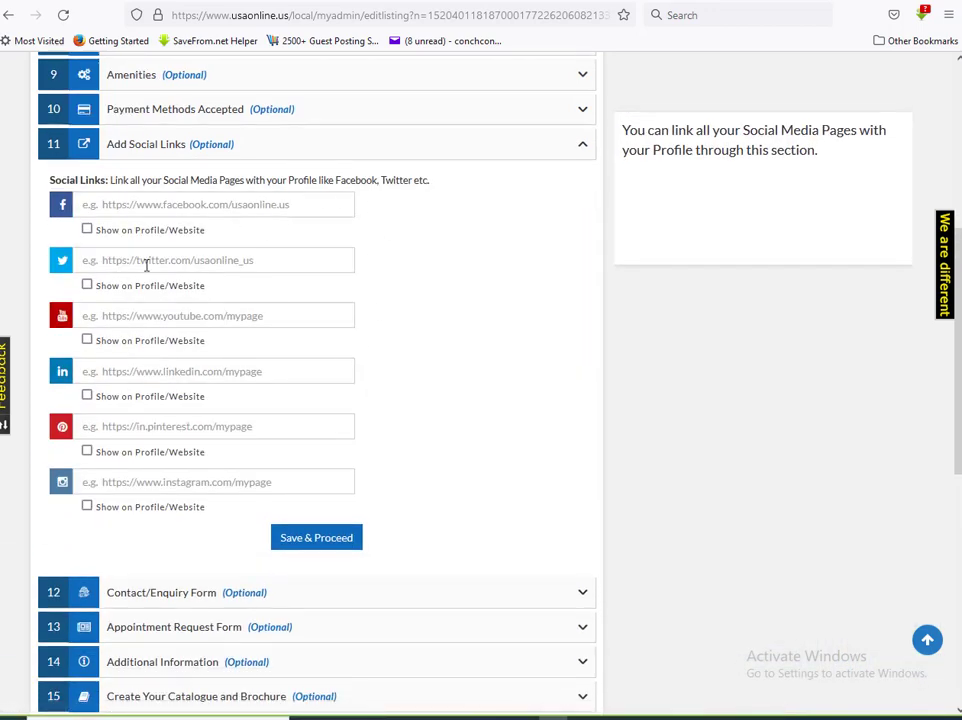
pyautogui.hotkey('alt', 'Tab')
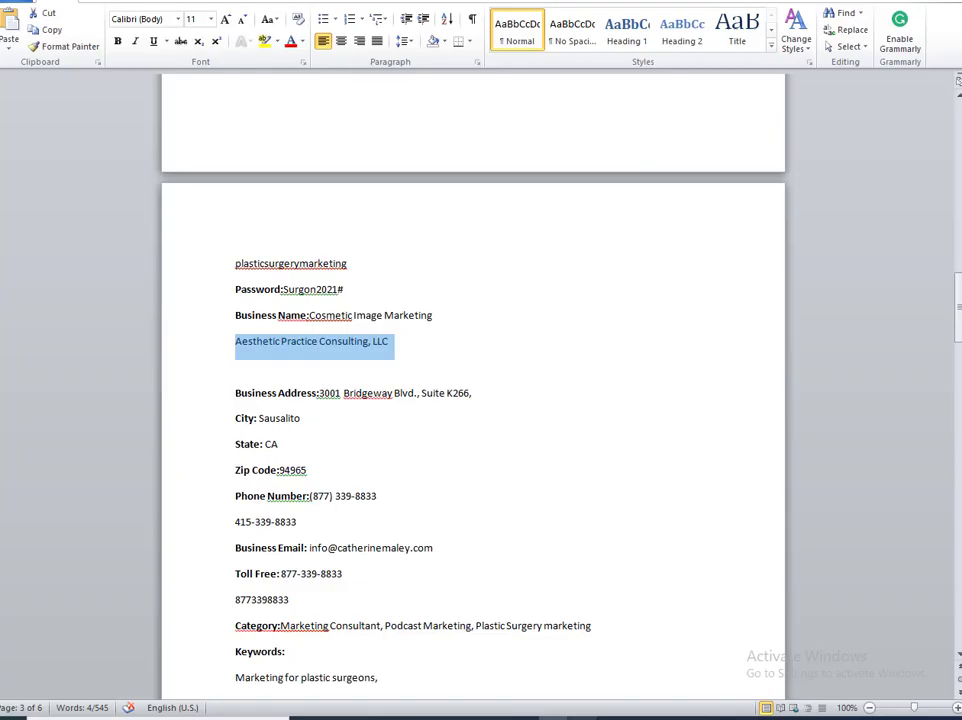
pyautogui.scroll(8, 387, 393)
pyautogui.scroll(15, 384, 399)
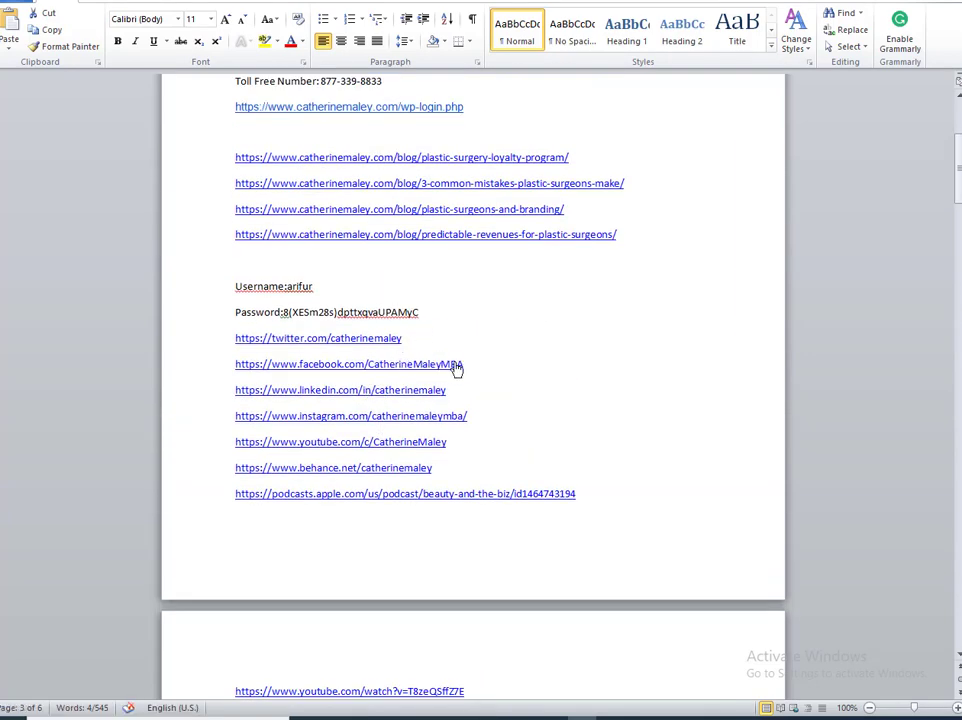
pyautogui.moveTo(492, 365); pyautogui.dragTo(235, 362)
pyautogui.hotkey('ctrl', 'c')
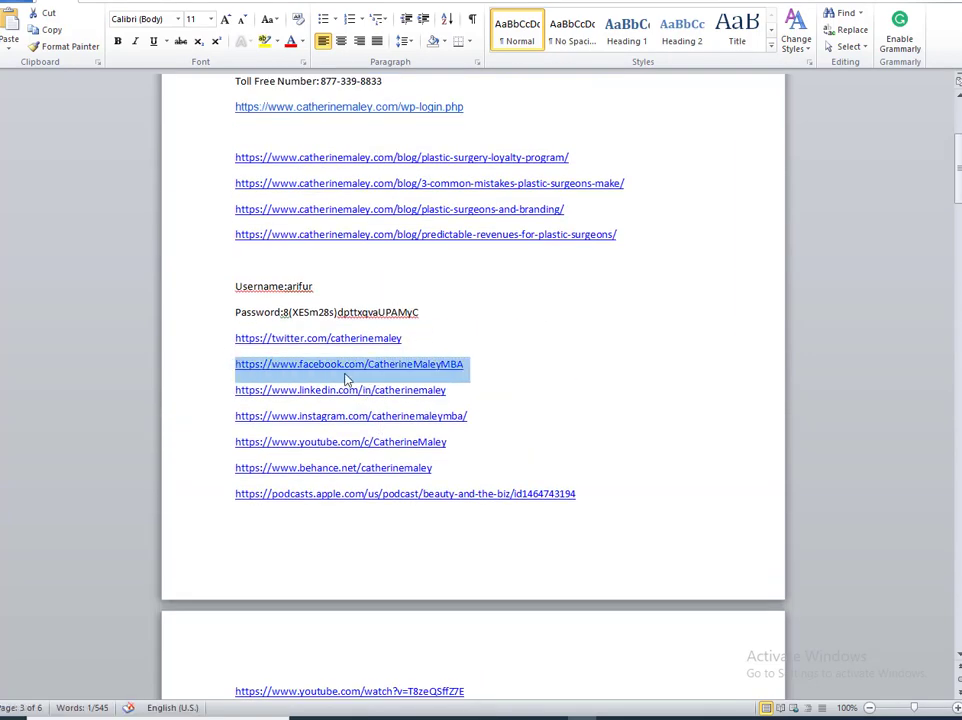
pyautogui.hotkey('alt', 'Tab')
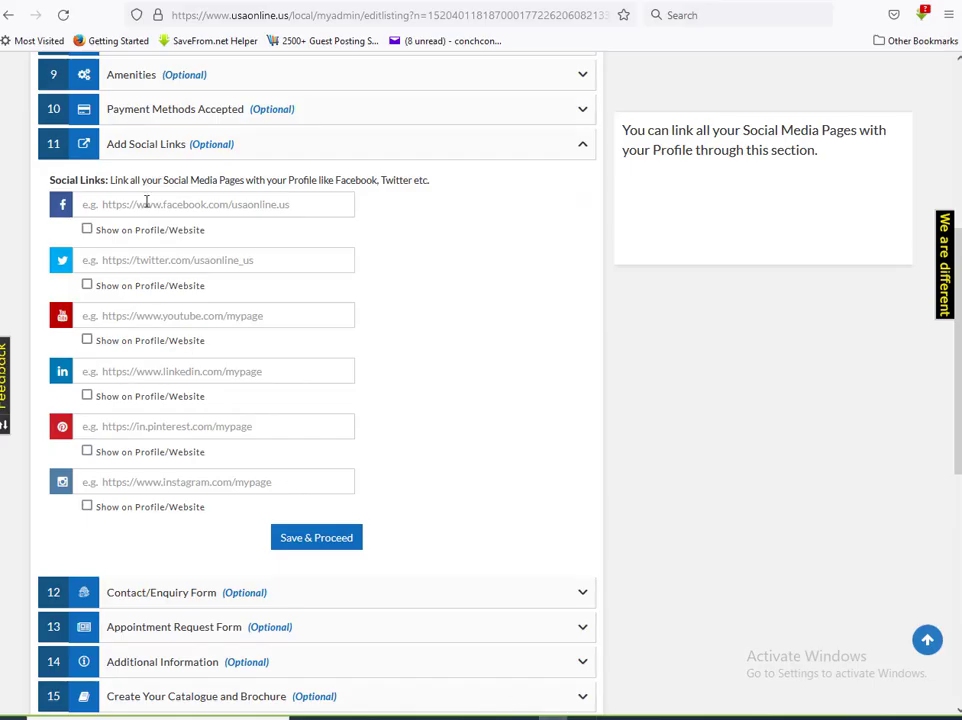
pyautogui.hotkey('ctrl', 'v')
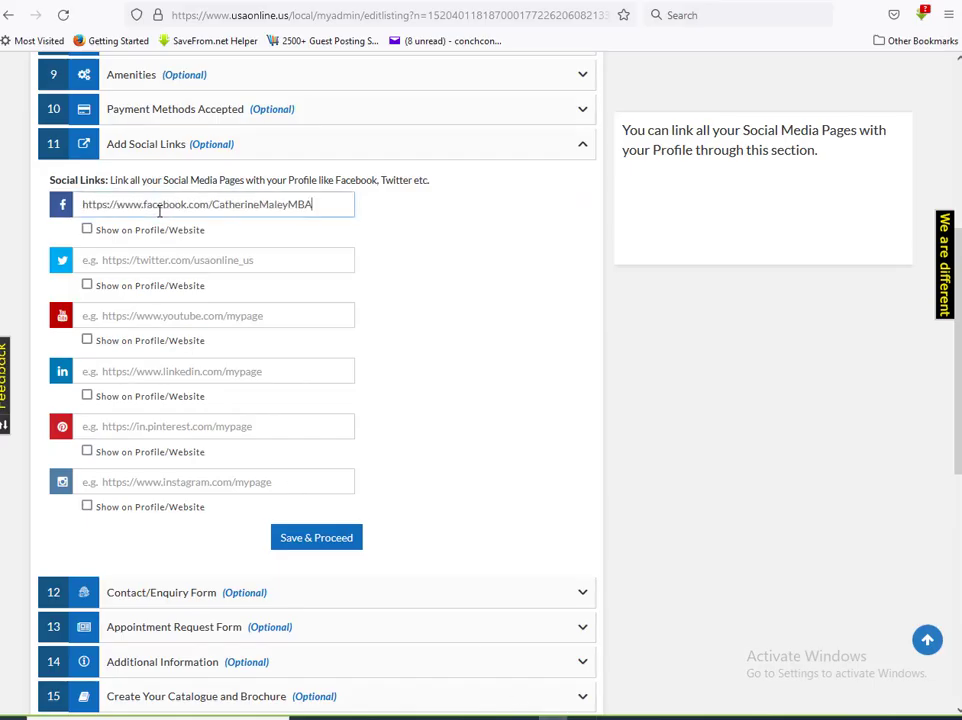
pyautogui.click(87, 229)
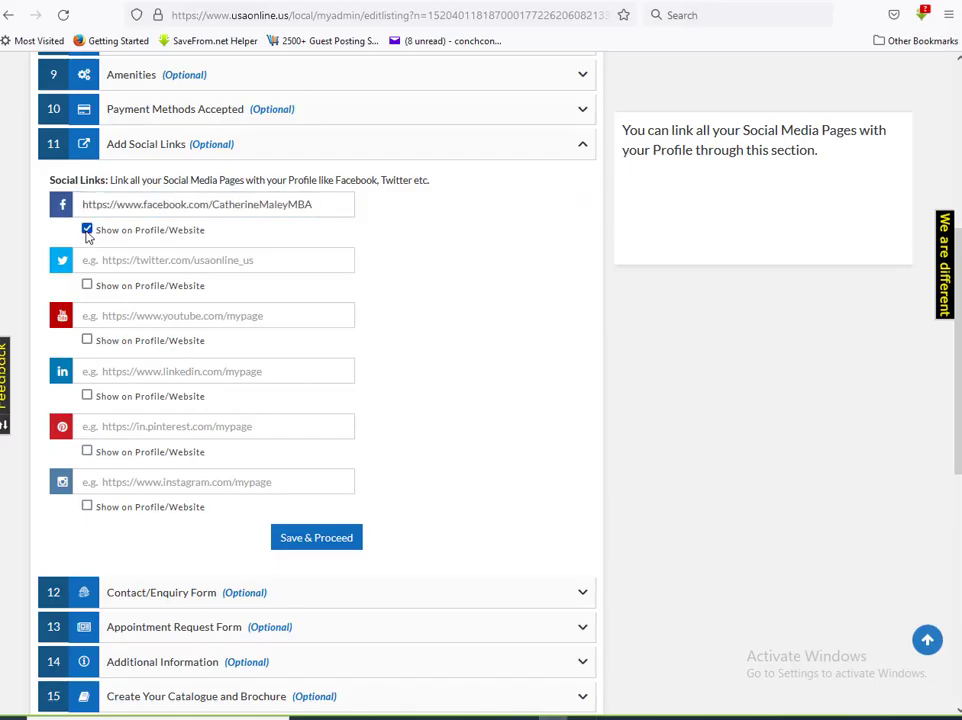
# Copy the Twitter profile link from the Word document into the Twitter field of the social links.
pyautogui.click(190, 260)
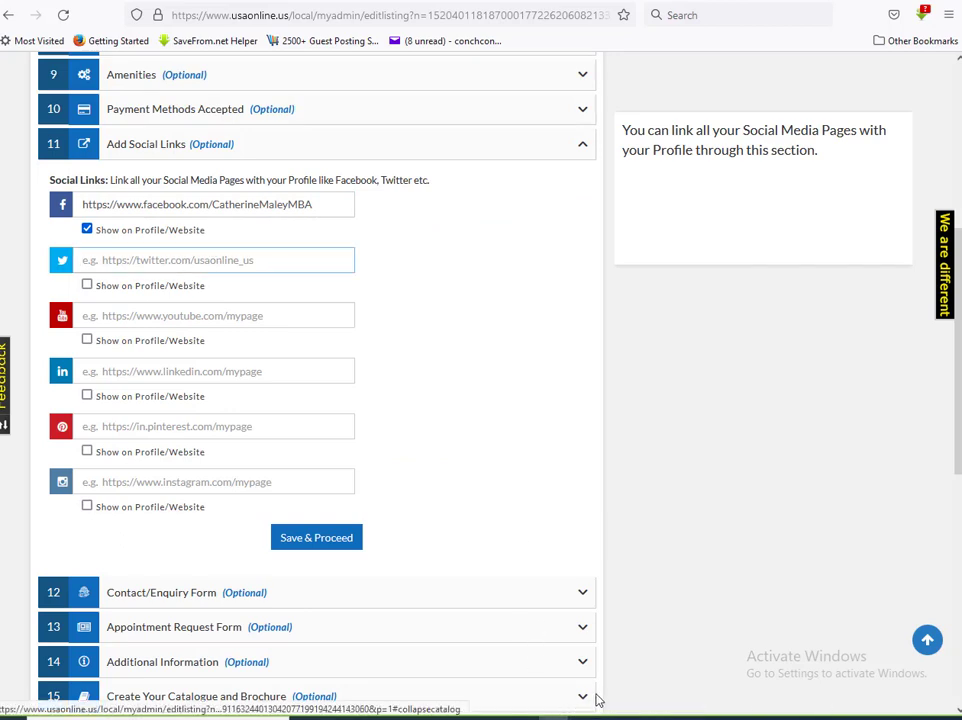
pyautogui.hotkey('alt', 'Tab')
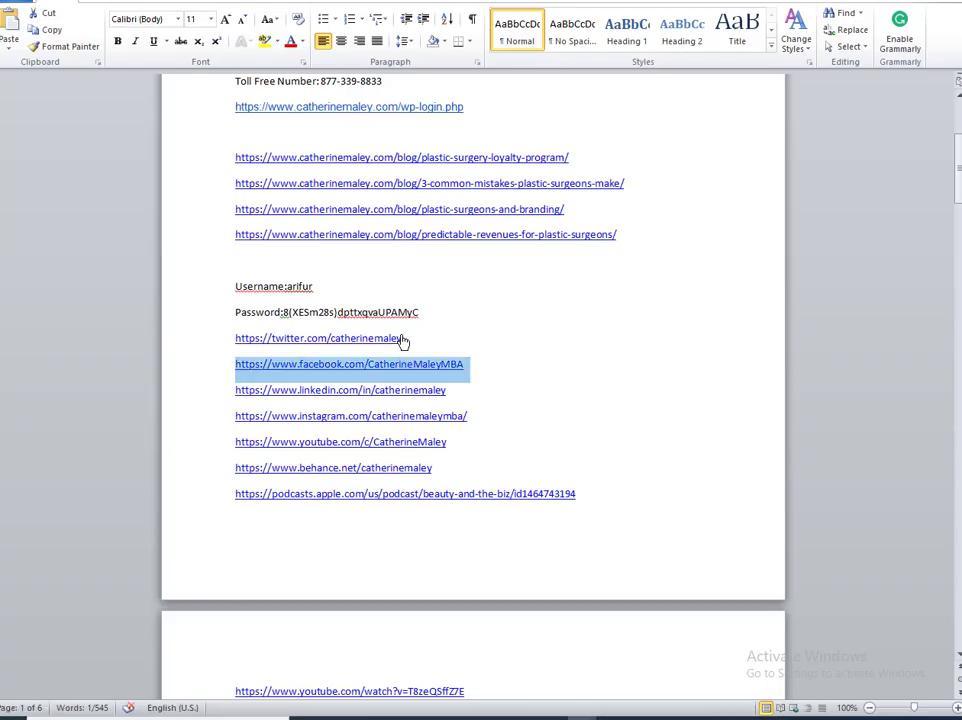
pyautogui.moveTo(402, 340); pyautogui.dragTo(202, 353)
pyautogui.hotkey('ctrl', 'c')
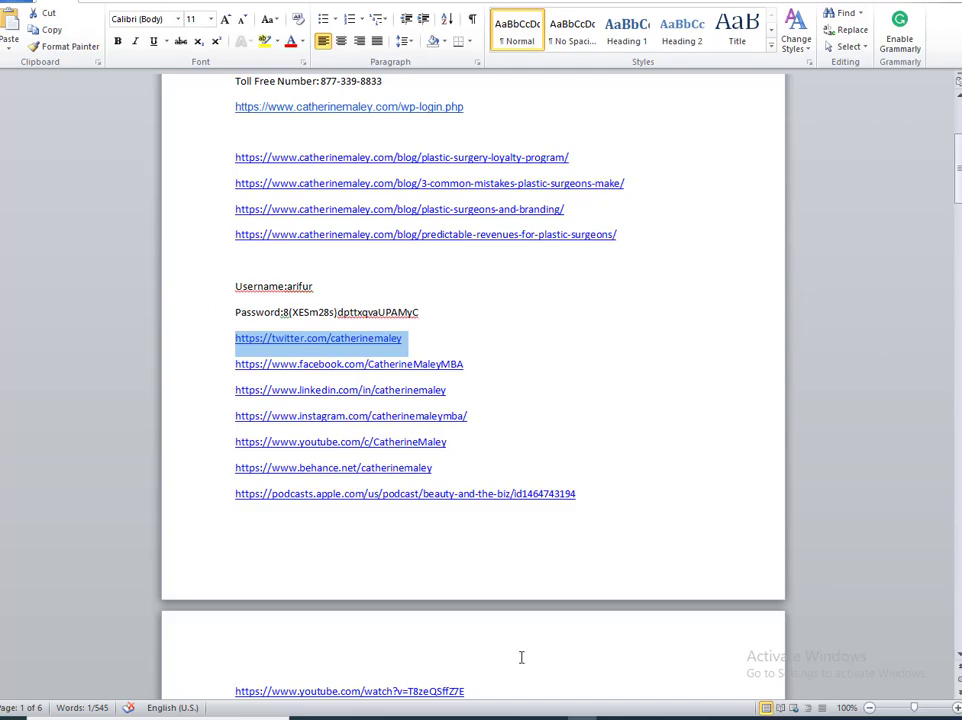
pyautogui.hotkey('alt', 'Tab')
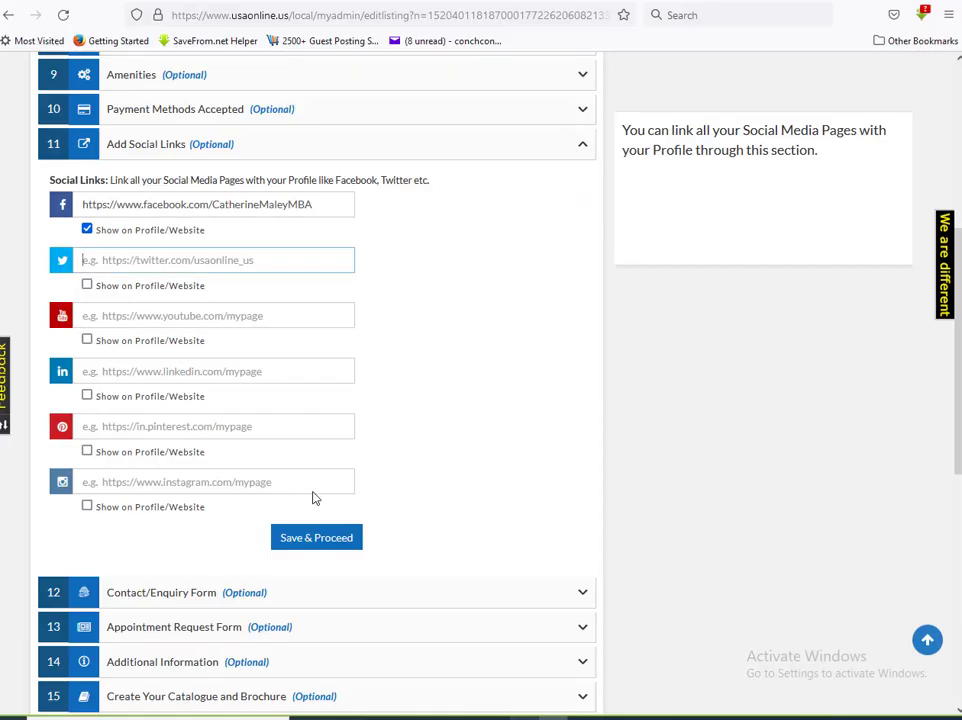
pyautogui.hotkey('ctrl', 'v')
# Copy the YouTube channel link from the Word document into the social links, and set Twitter, YouTube and LinkedIn to show on the profile.
pyautogui.click(143, 314)
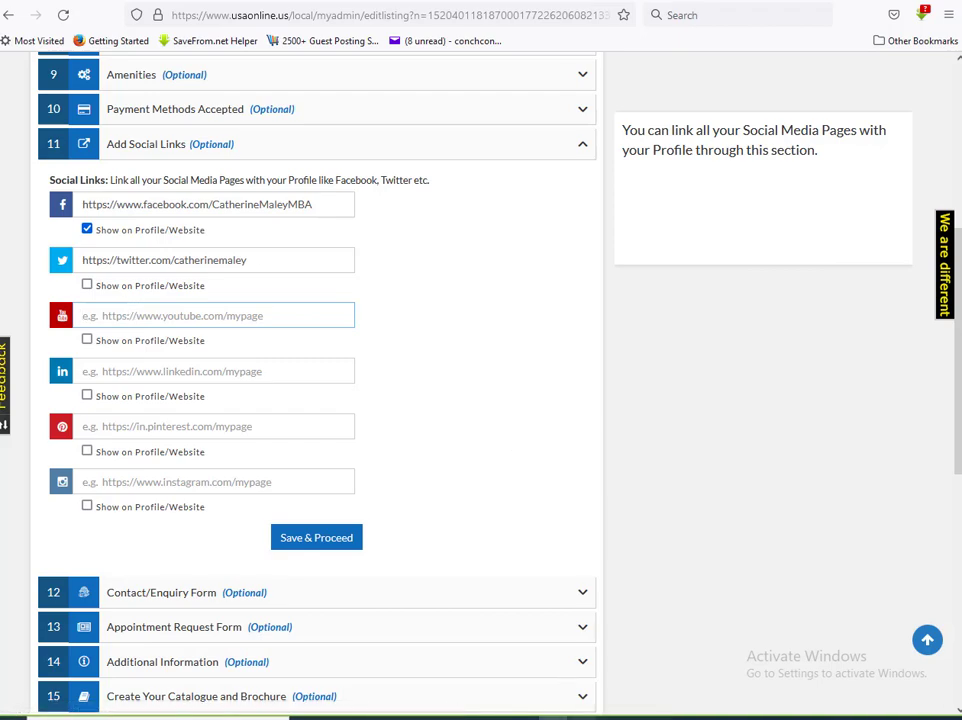
pyautogui.click(580, 688)
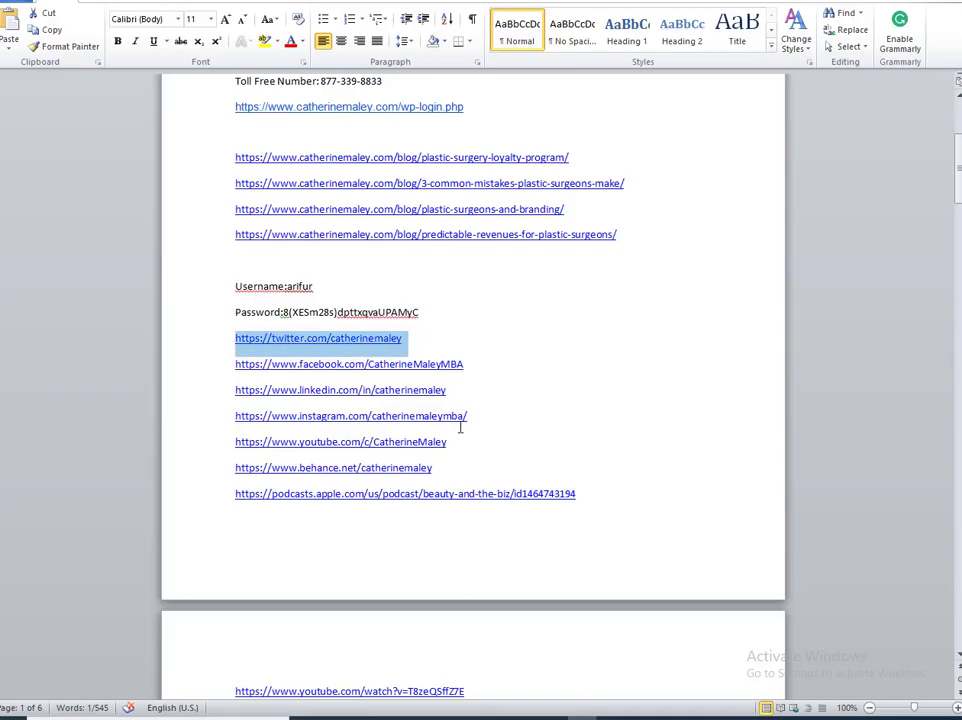
pyautogui.moveTo(452, 441); pyautogui.dragTo(231, 442)
pyautogui.hotkey('ctrl', 'c')
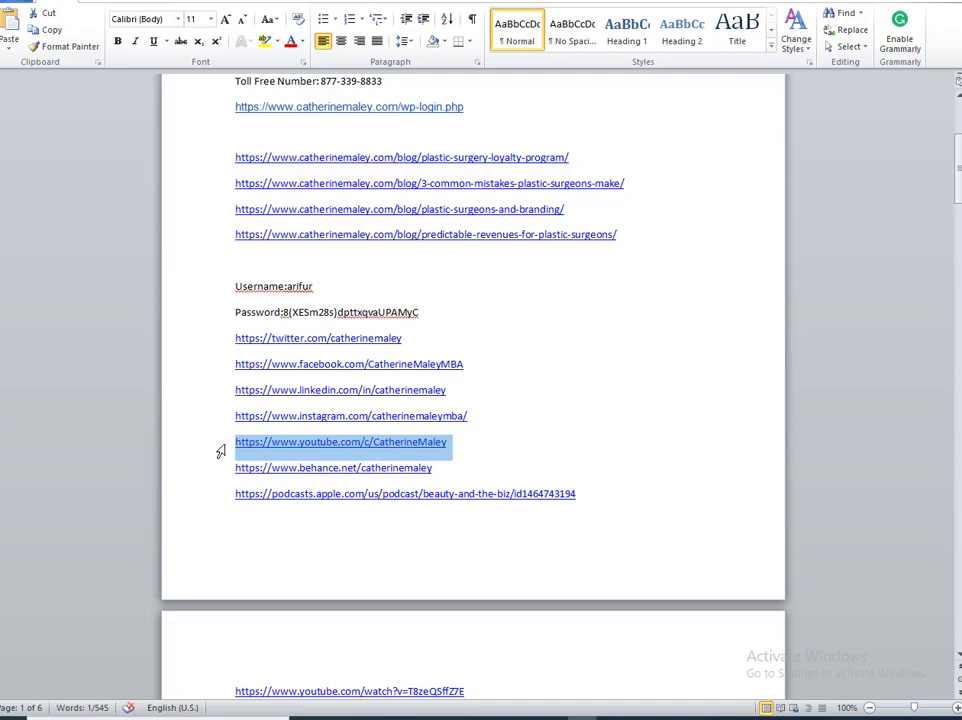
pyautogui.hotkey('alt', 'Tab')
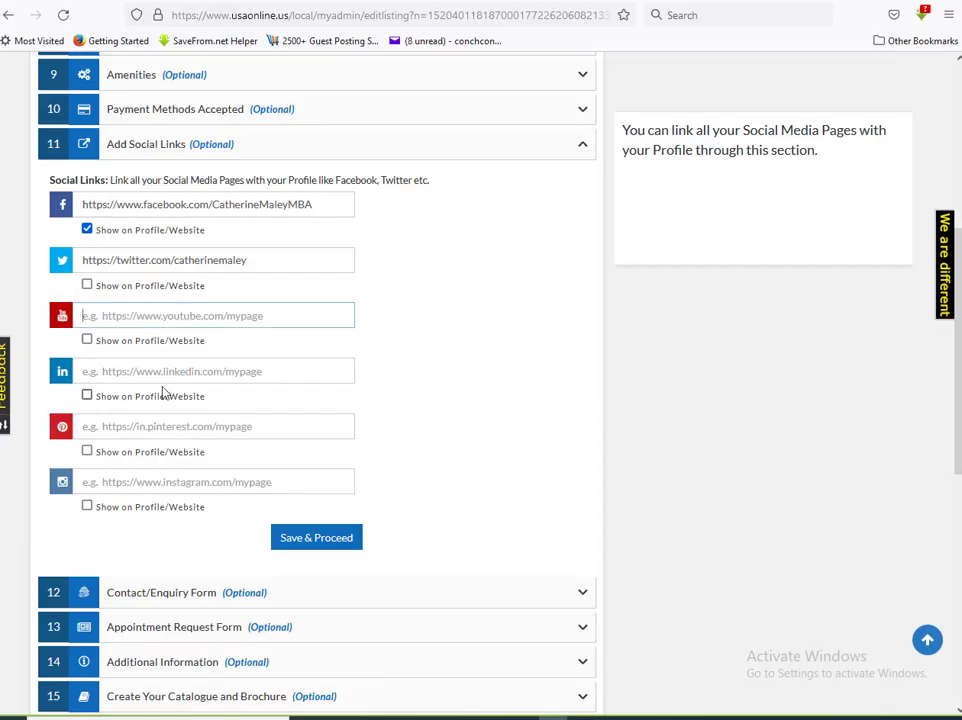
pyautogui.hotkey('ctrl', 'v')
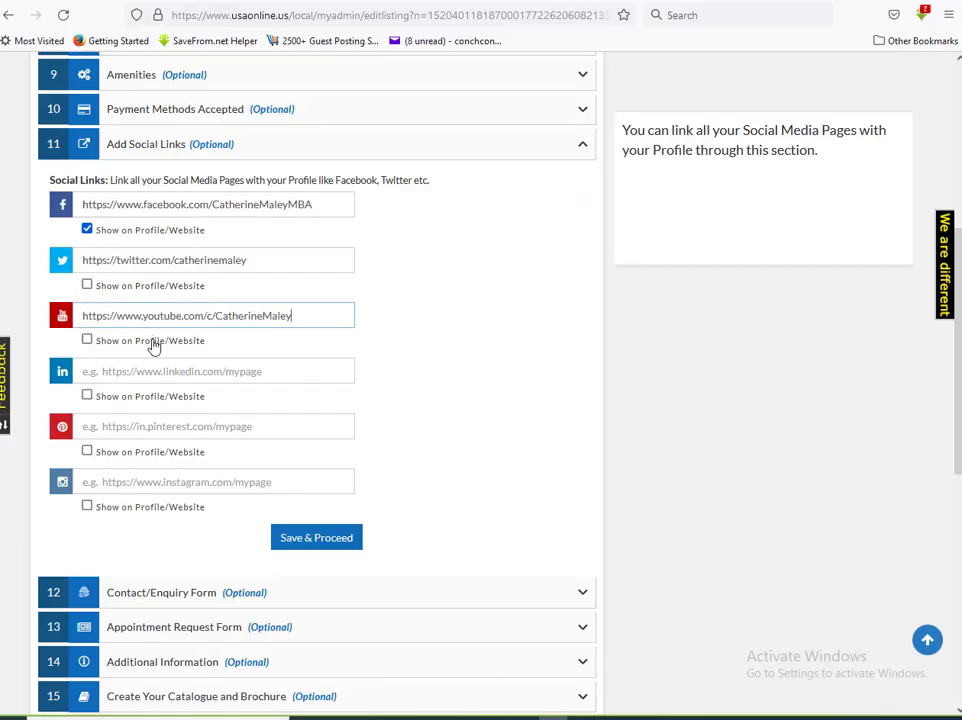
pyautogui.click(87, 340)
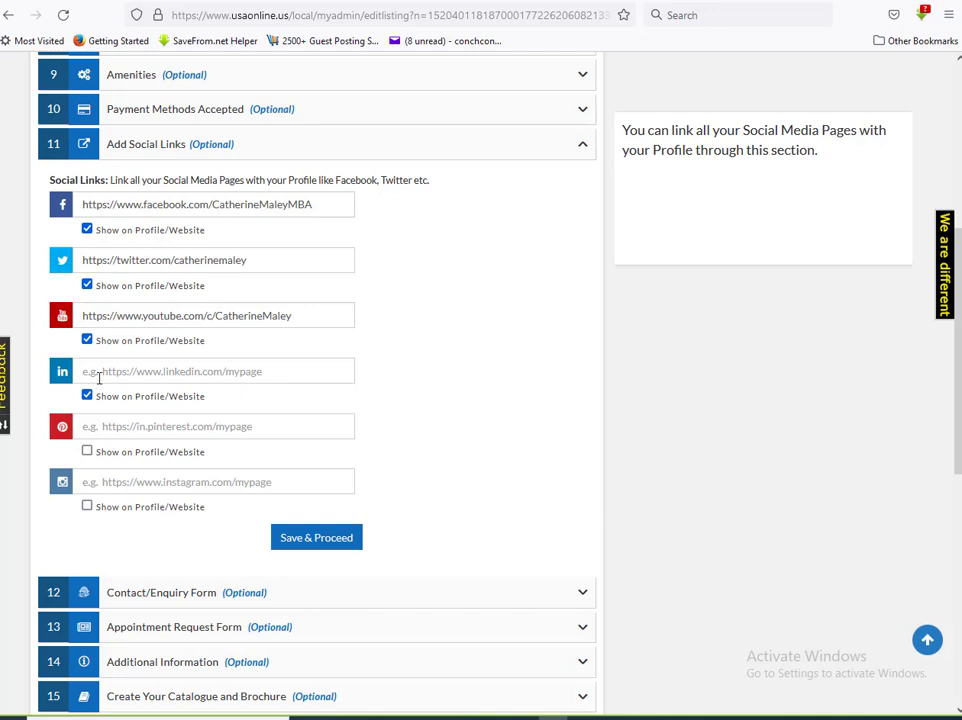
# Copy the LinkedIn profile link from the Word document into the LinkedIn field of the listing's social links.
pyautogui.hotkey('alt', 'Tab')
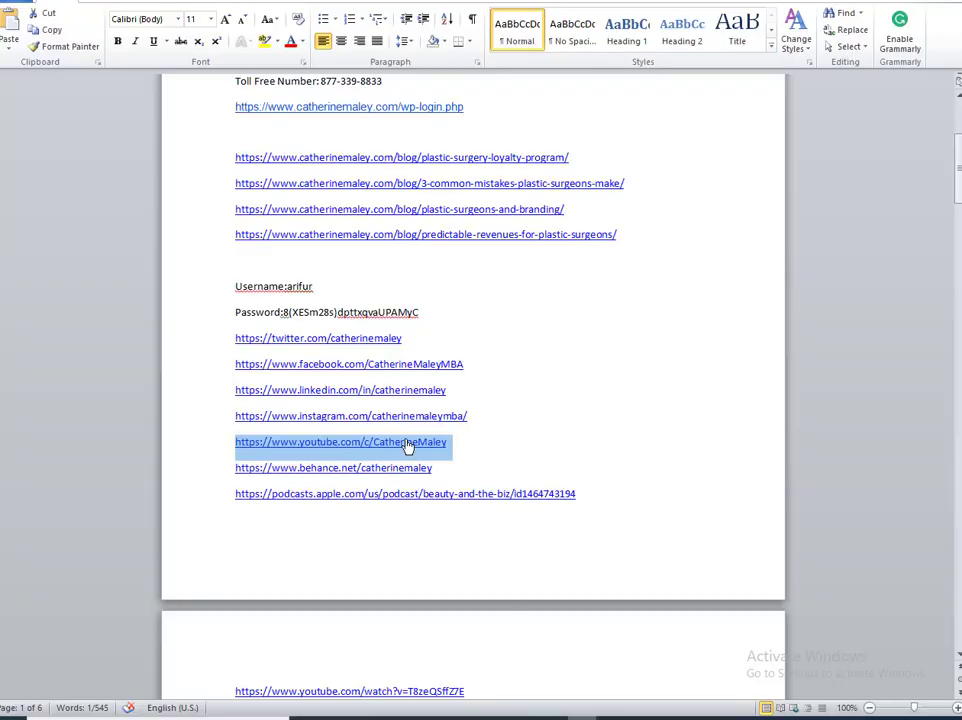
pyautogui.click(194, 390)
pyautogui.hotkey('ctrl', 'c')
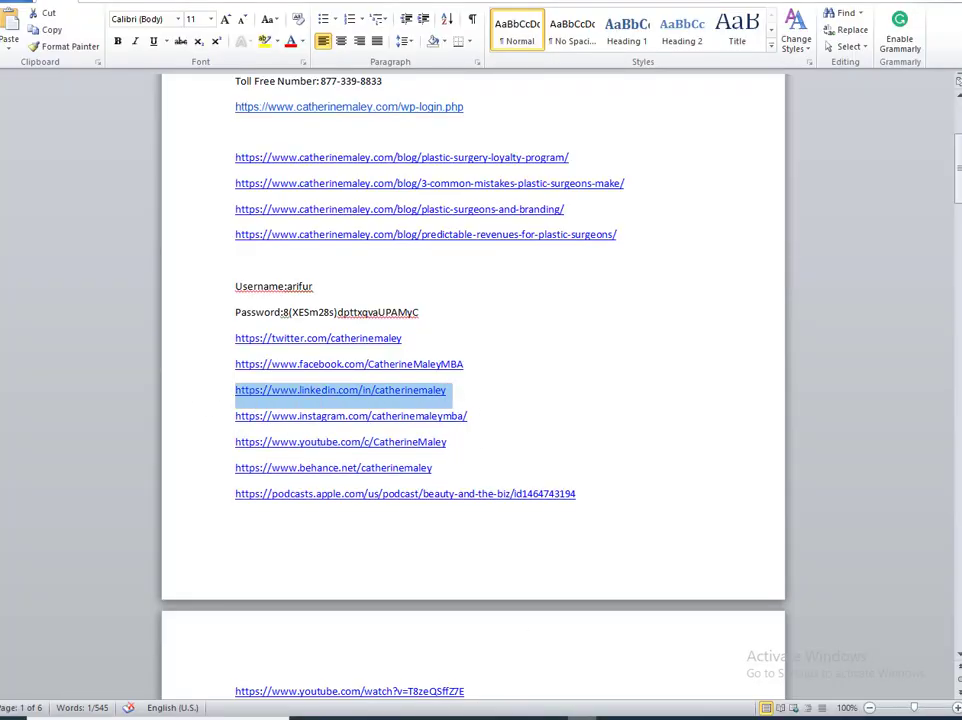
pyautogui.hotkey('alt', 'Tab')
pyautogui.hotkey('ctrl', 'v')
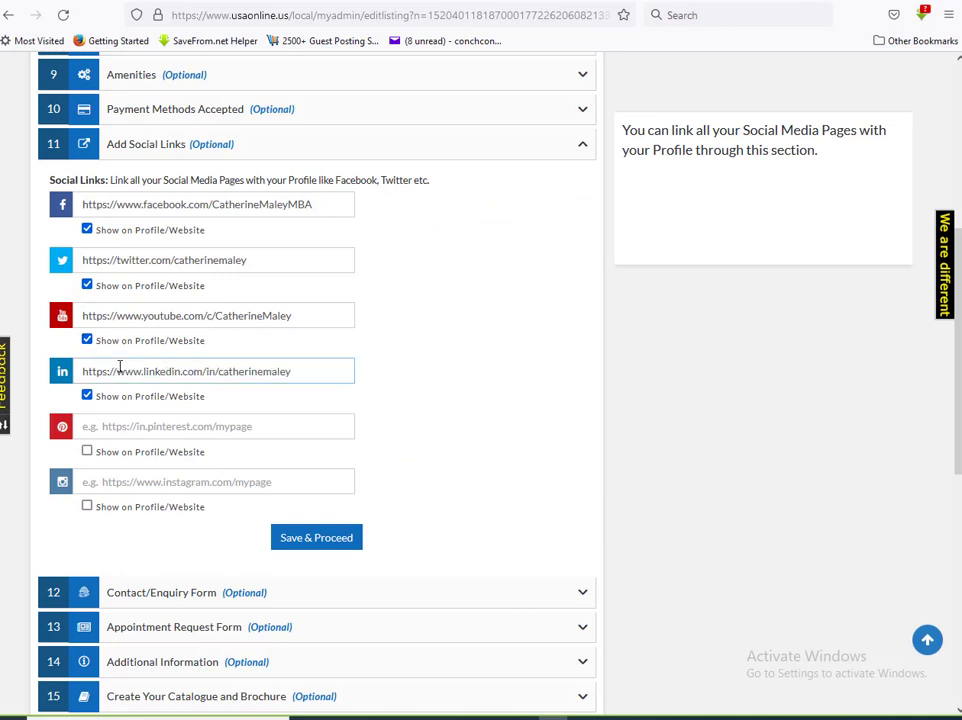
pyautogui.click(194, 431)
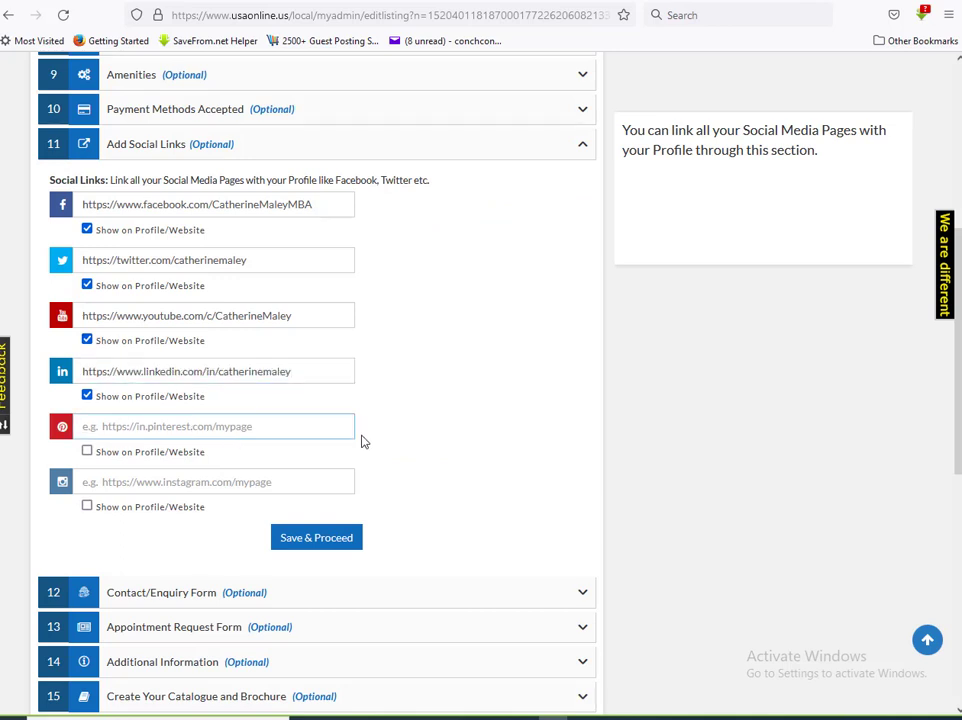
pyautogui.scroll(-2, 361, 440)
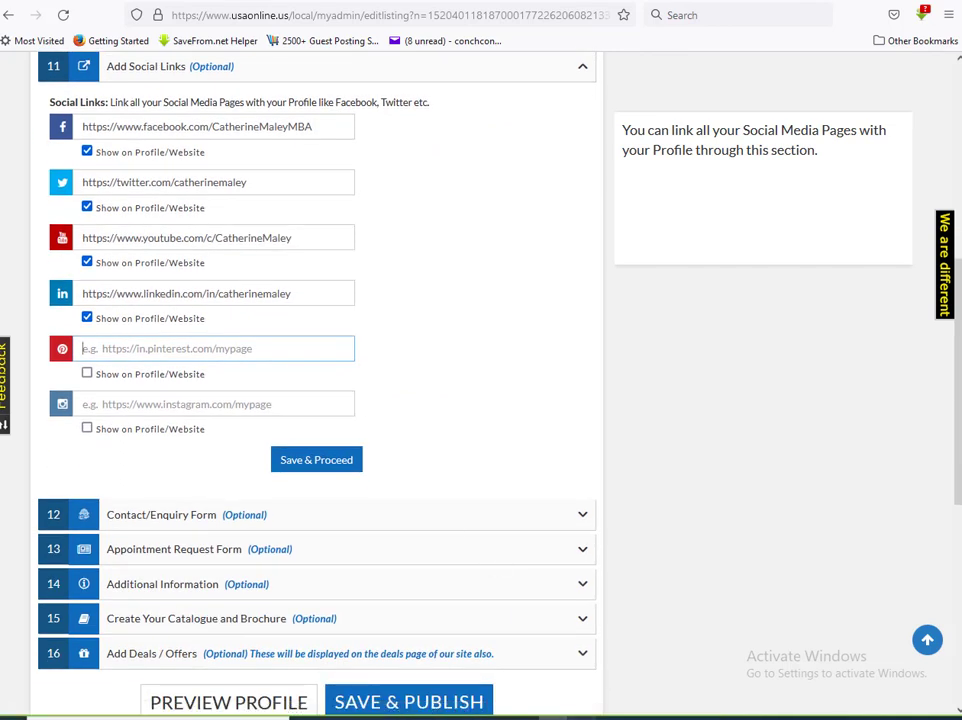
pyautogui.hotkey('alt', 'Tab')
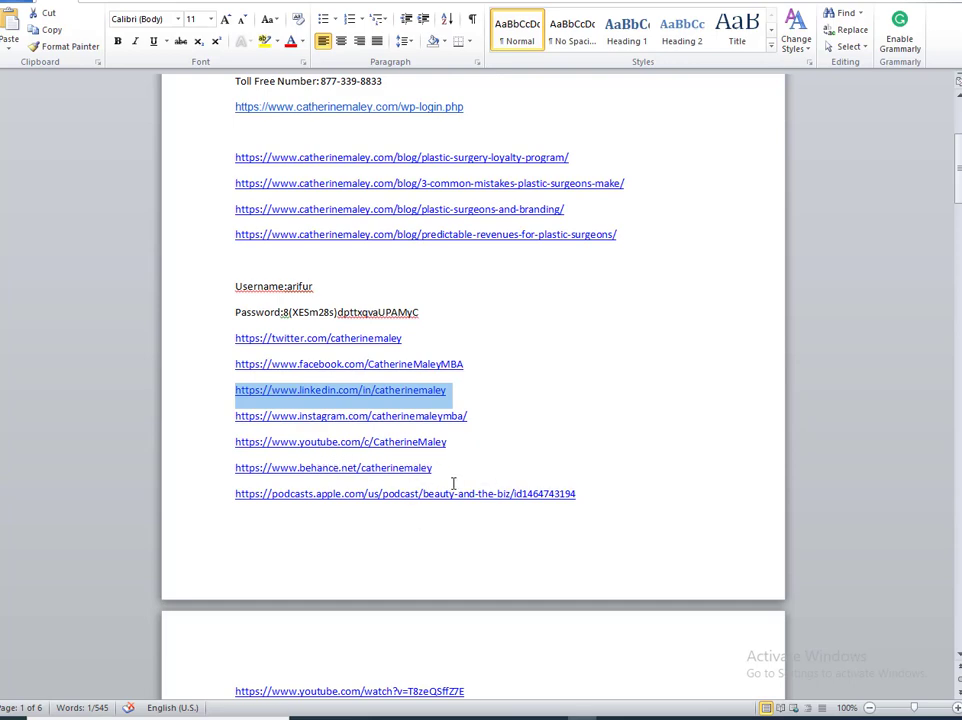
pyautogui.hotkey('alt', 'Tab')
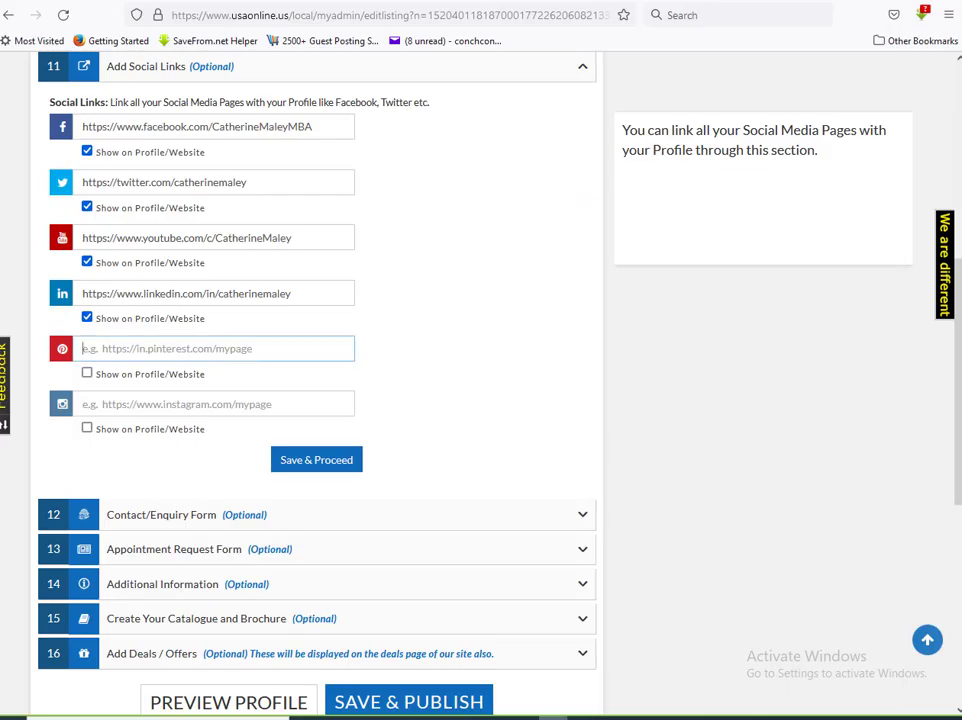
# Copy the Instagram link from the Word document into the social links, set it to show on the profile, and save the section.
pyautogui.hotkey('alt', 'Tab')
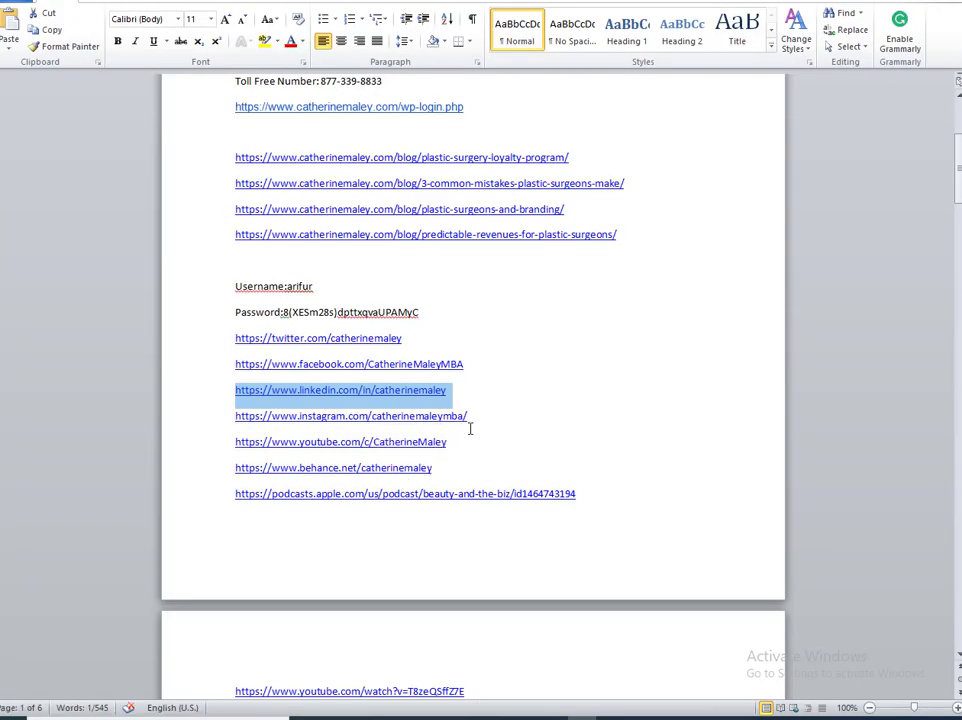
pyautogui.moveTo(468, 416); pyautogui.dragTo(232, 432)
pyautogui.hotkey('ctrl', 'c')
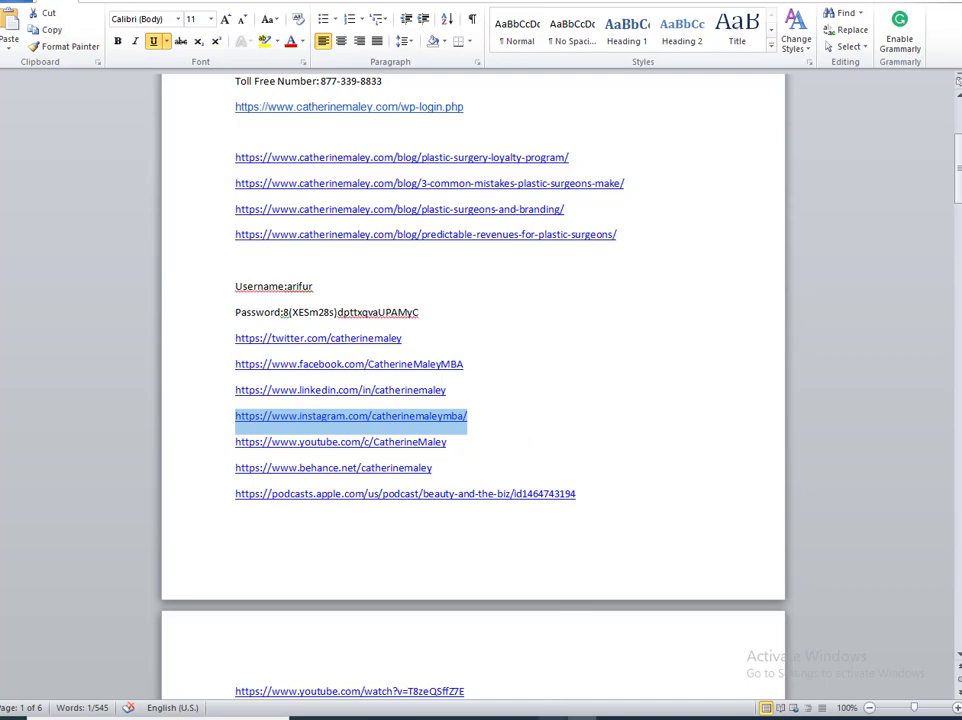
pyautogui.hotkey('alt', 'Tab')
pyautogui.click(293, 405)
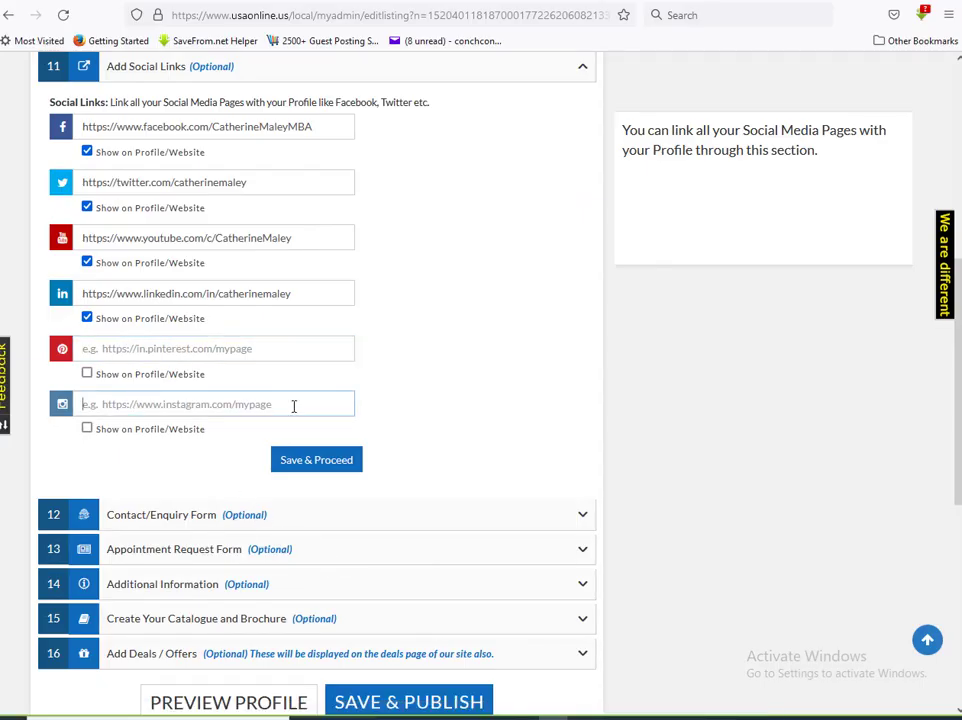
pyautogui.hotkey('ctrl', 'v')
pyautogui.click(87, 429)
pyautogui.scroll(-3, 331, 376)
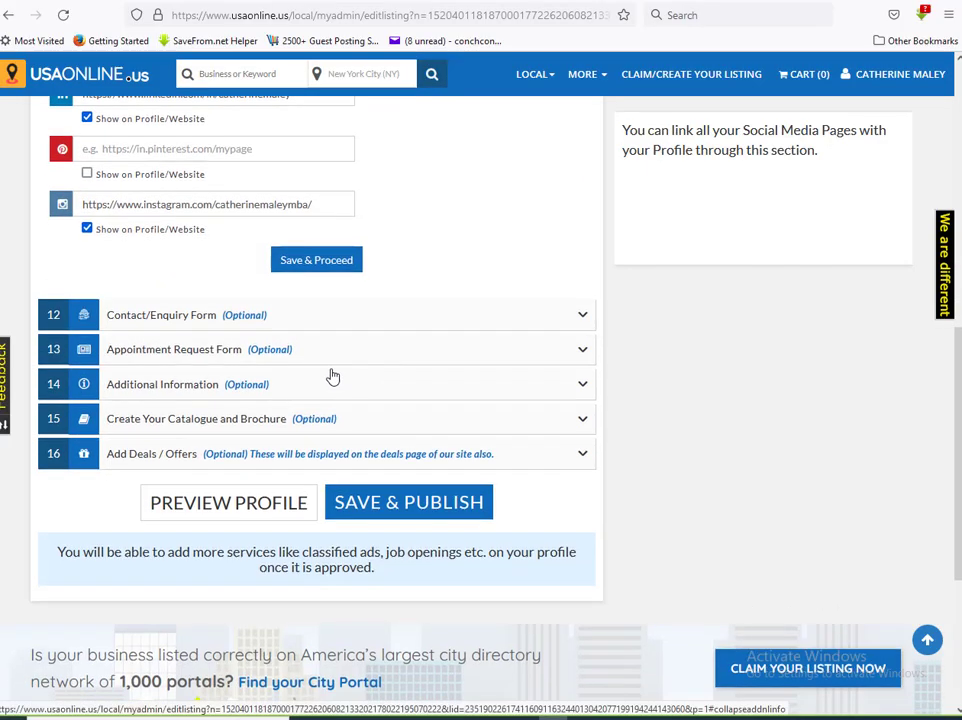
pyautogui.click(318, 271)
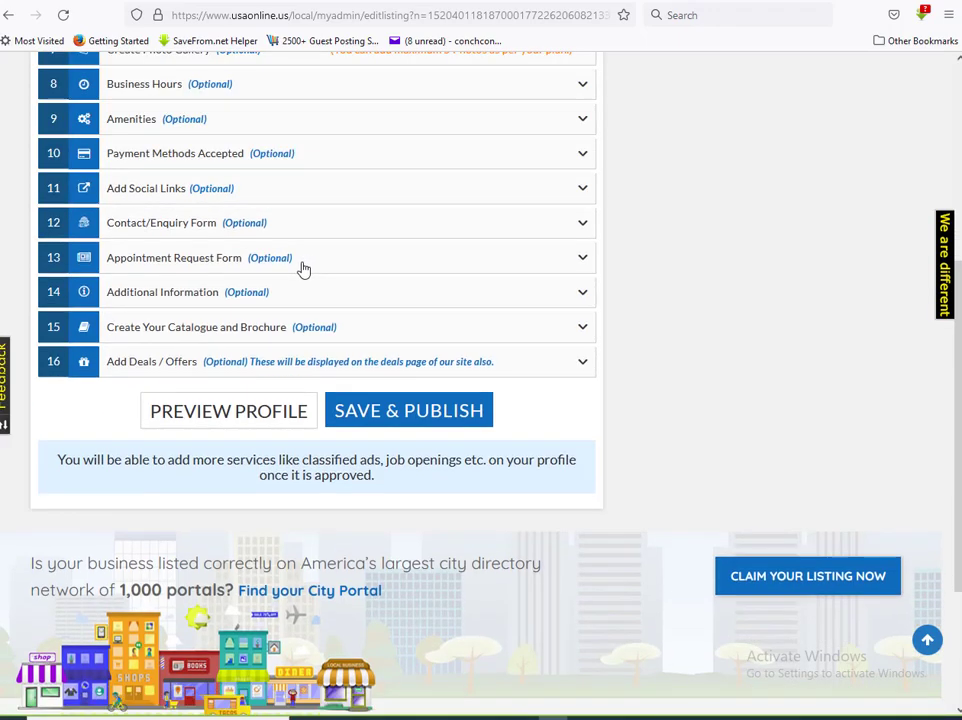
# Look over the Contact/Enquiry Form section without editing it, and save and publish the listing.
pyautogui.click(583, 223)
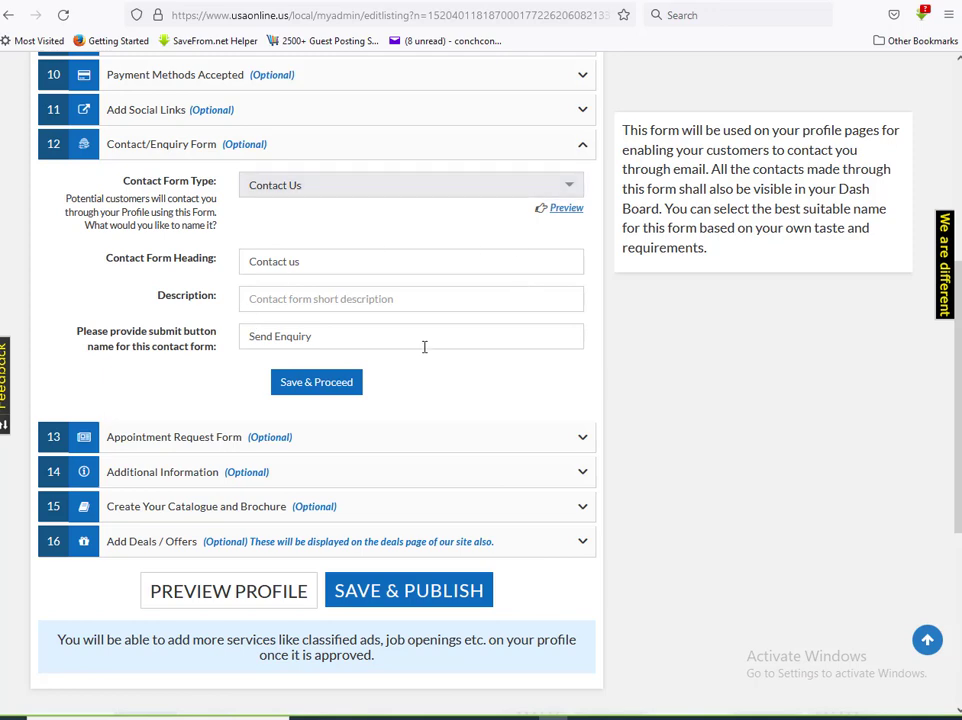
pyautogui.click(581, 145)
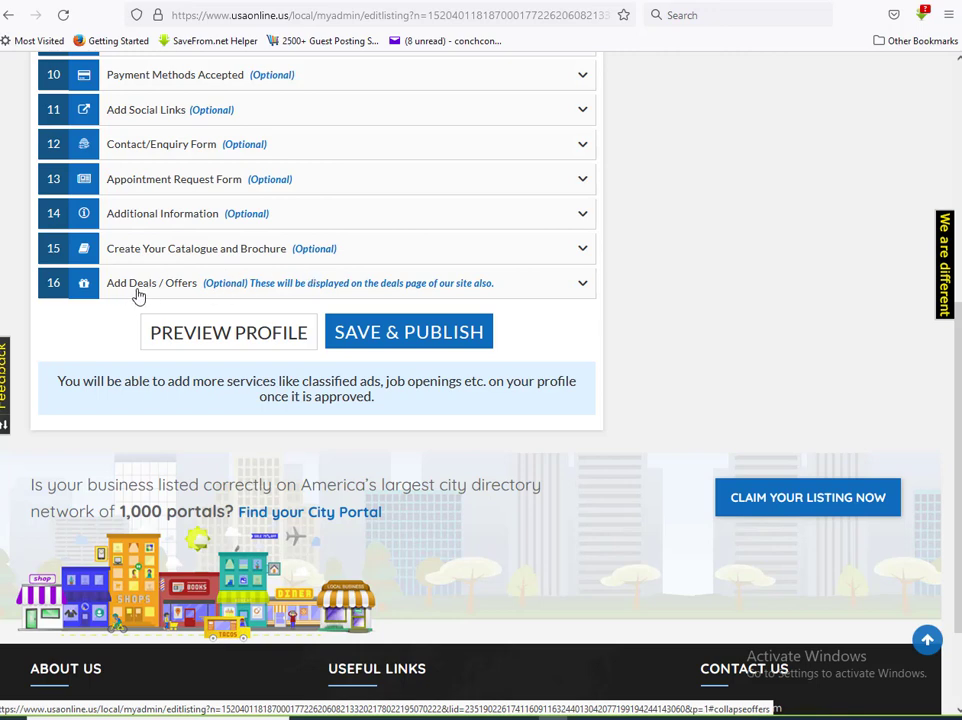
pyautogui.click(422, 340)
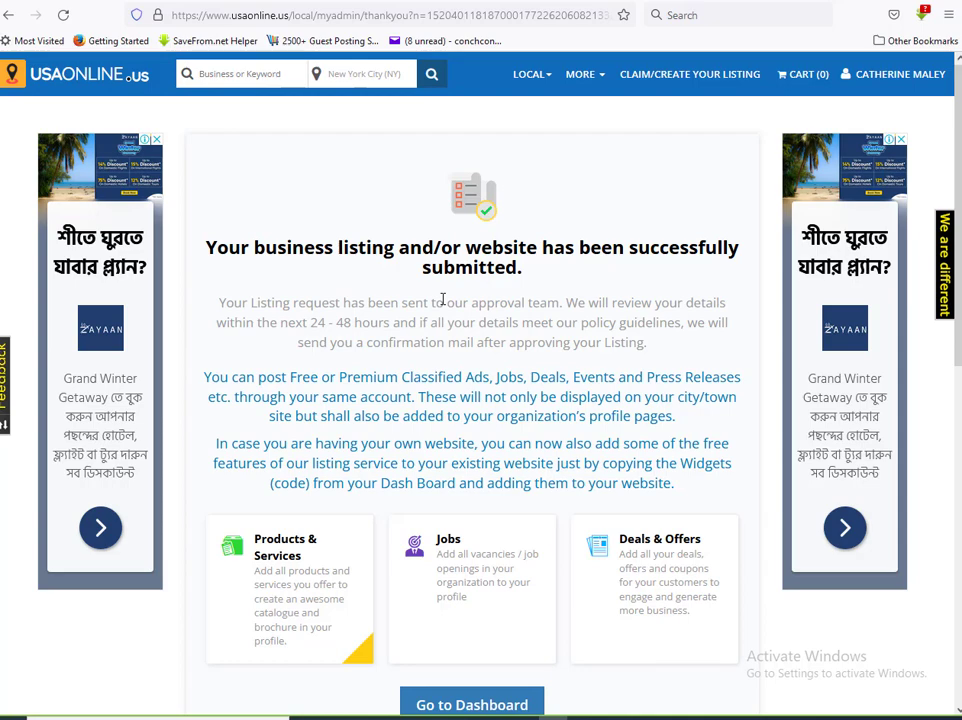
# Go to the dashboard from the submission page and review the Aesthetic Practice Consulting, LLC profile's status, services and analytics.
pyautogui.scroll(-3, 443, 299)
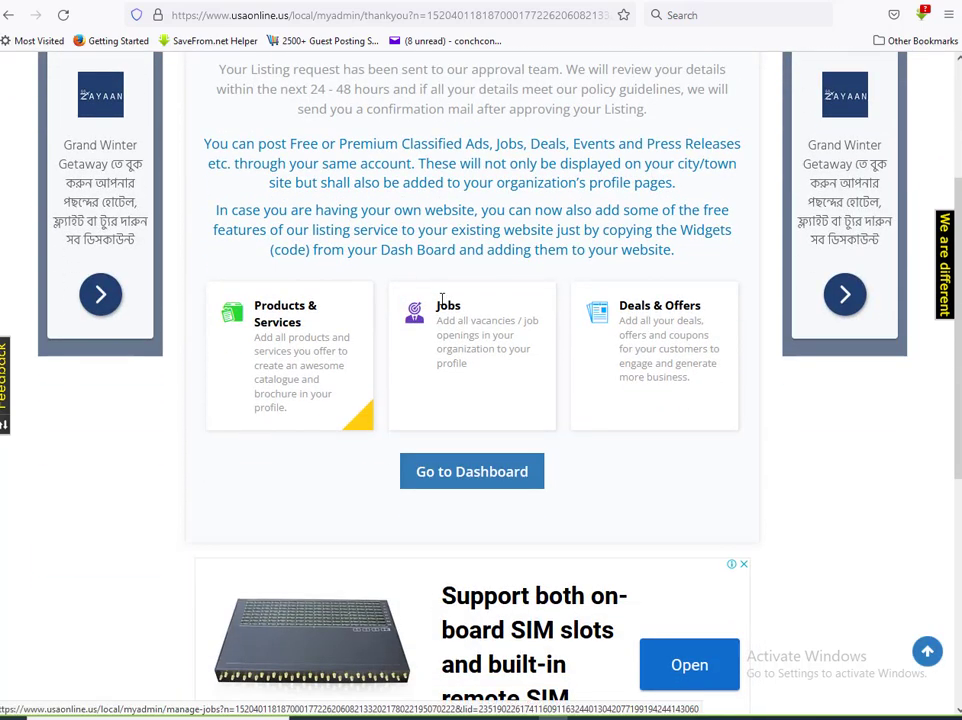
pyautogui.scroll(-3, 443, 299)
pyautogui.scroll(1, 442, 311)
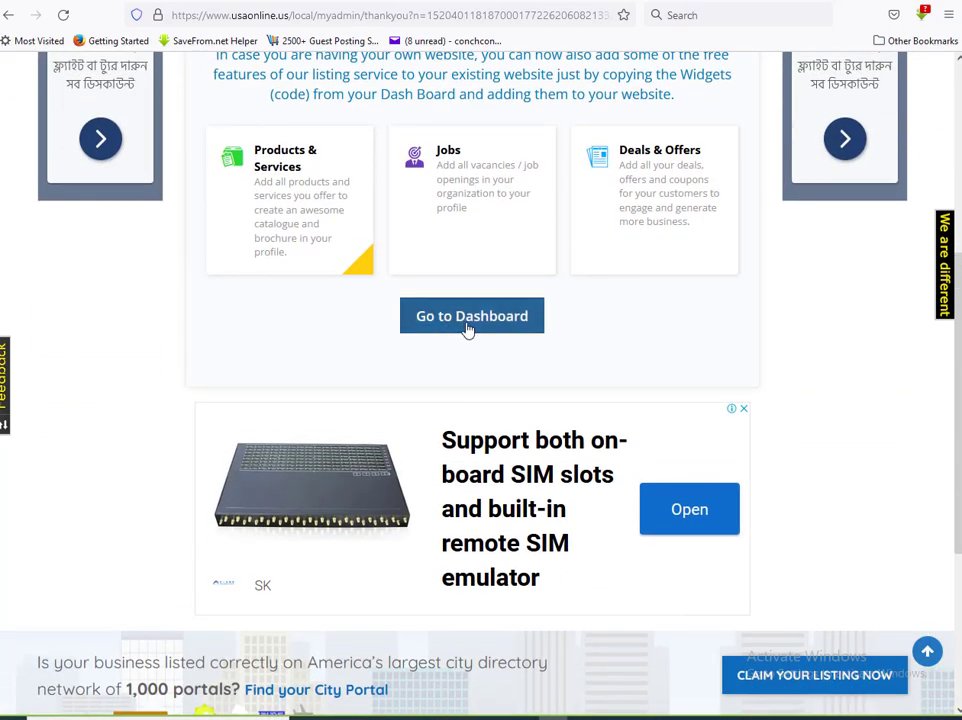
pyautogui.click(467, 330)
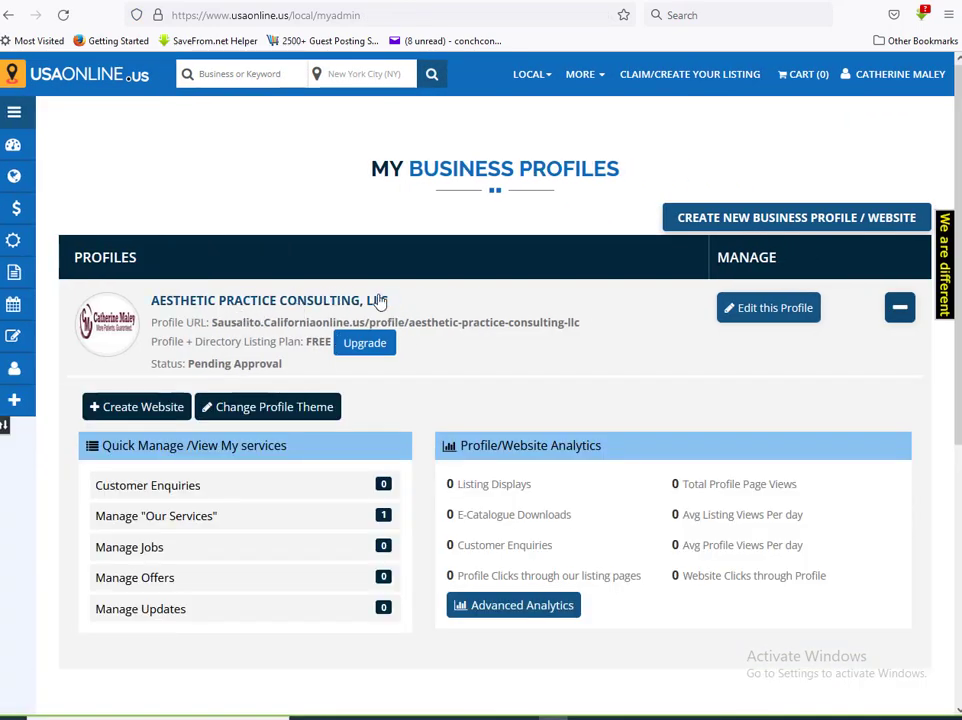
pyautogui.click(298, 305)
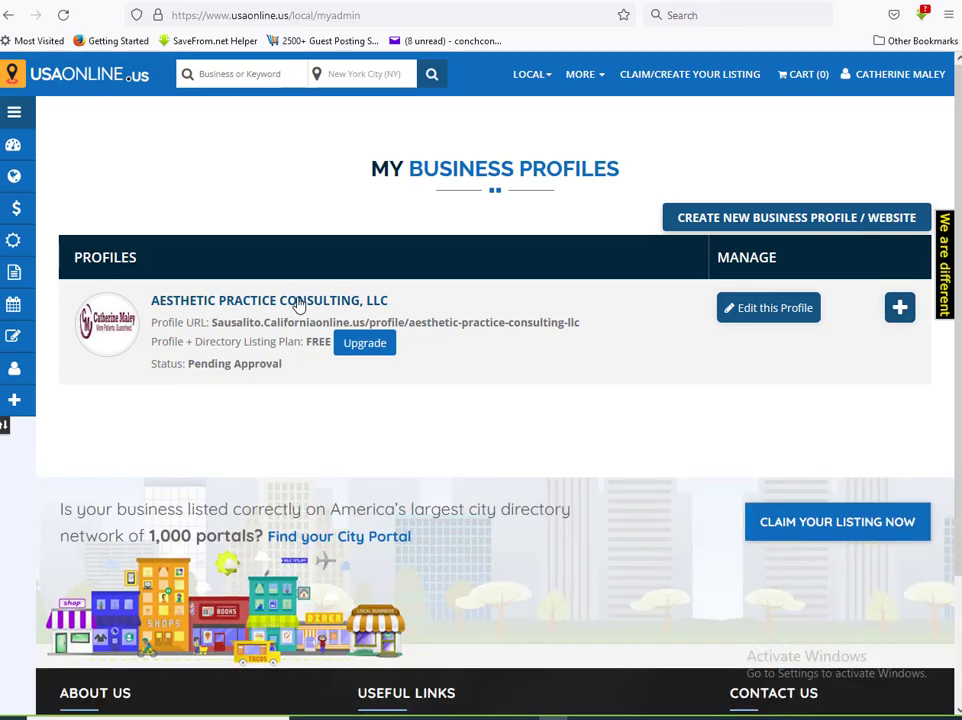
pyautogui.click(298, 305)
pyautogui.scroll(-3, 510, 448)
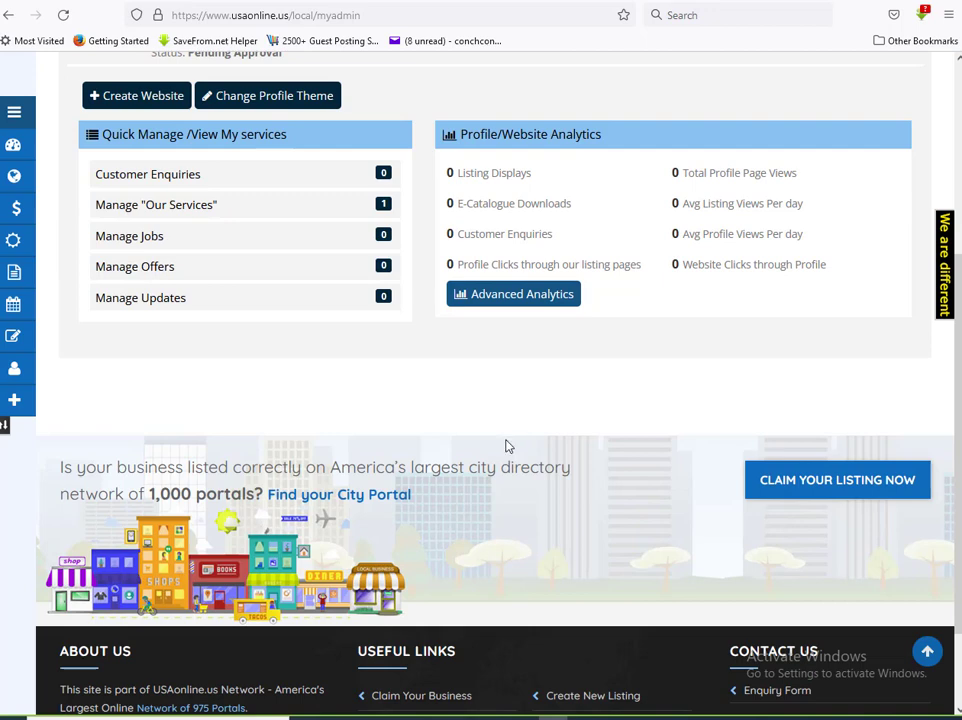
pyautogui.scroll(2, 458, 446)
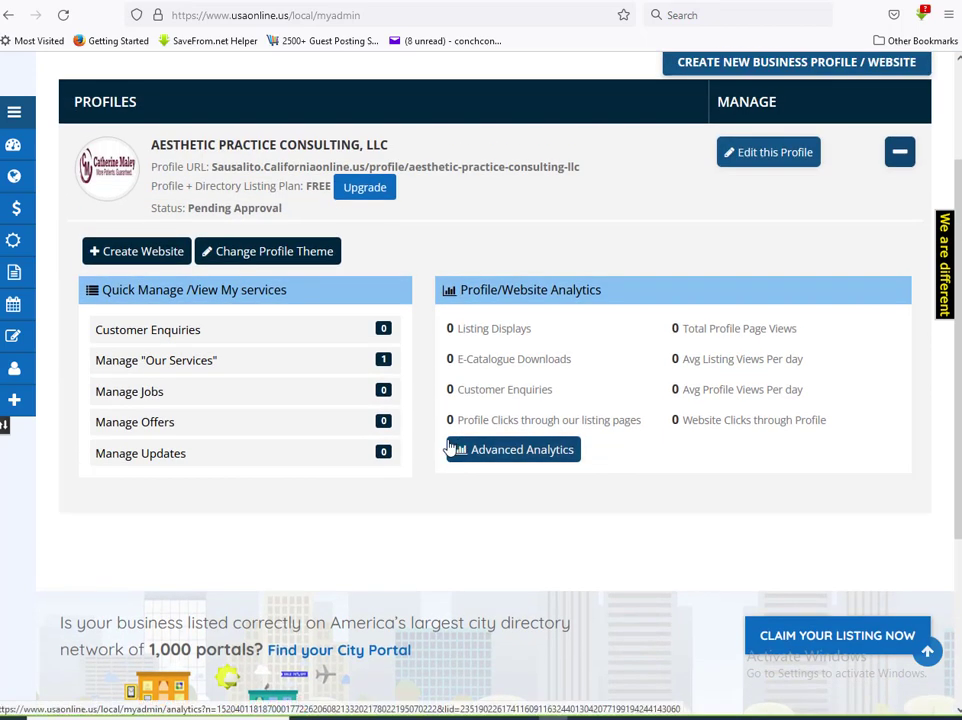